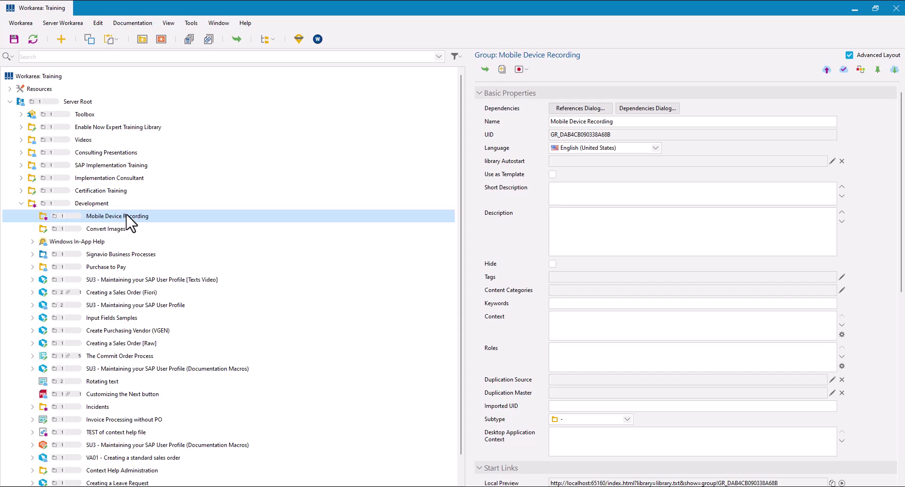
Step: Create a Standard Simulation project named "Creating a Purchase Order (Method 1)" in the Mobile Device Recording group
click(61, 39)
double_click(239, 172)
text(Creating a Purchase Order (Mert)
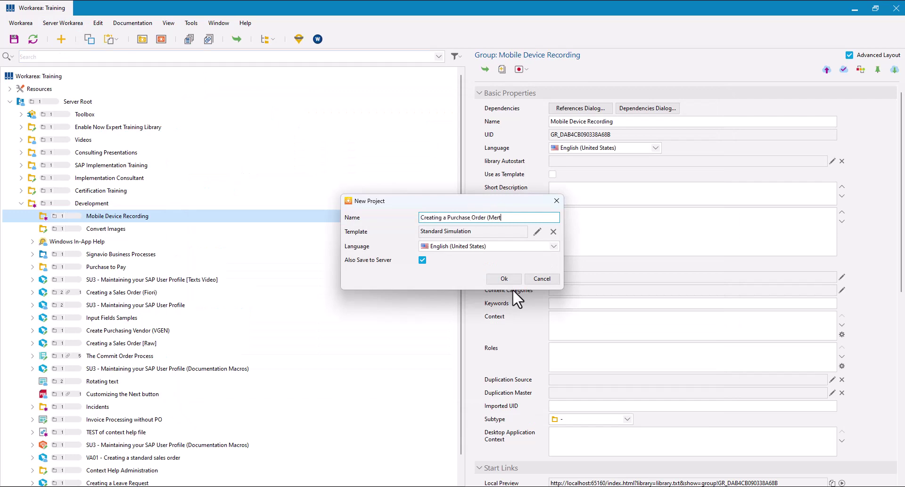
key(BackSpace)
key(BackSpace)
text(thod 1))
key(Return)
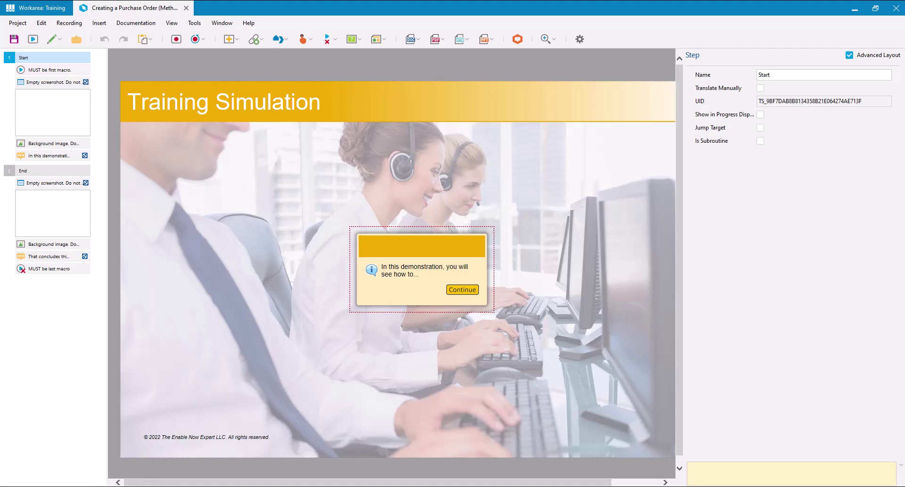
Step: Switch to the Manage Purchase Orders page in Chrome, open the developer tools and turn on mobile device emulation
click(148, 453)
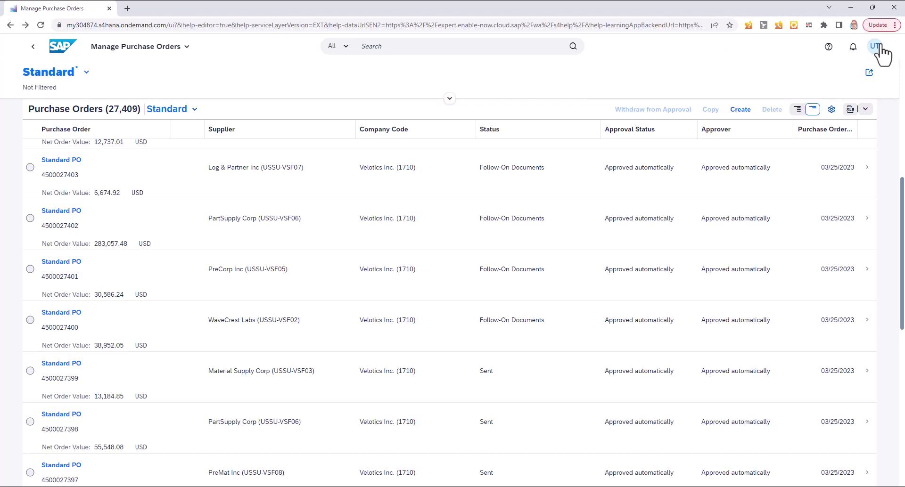
click(894, 25)
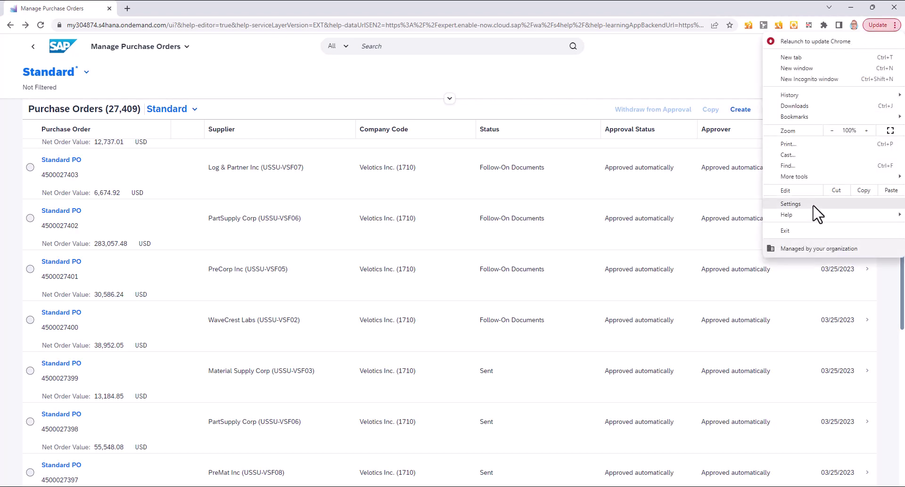
mouse_move(810, 182)
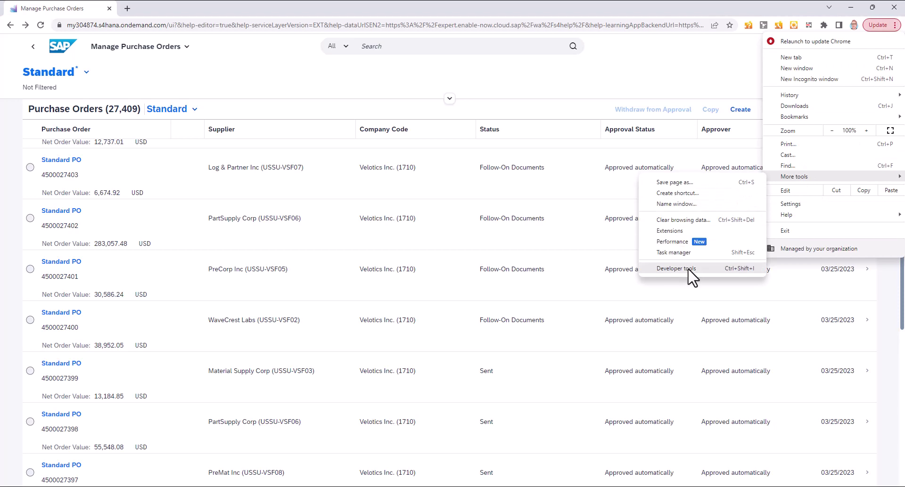
click(675, 268)
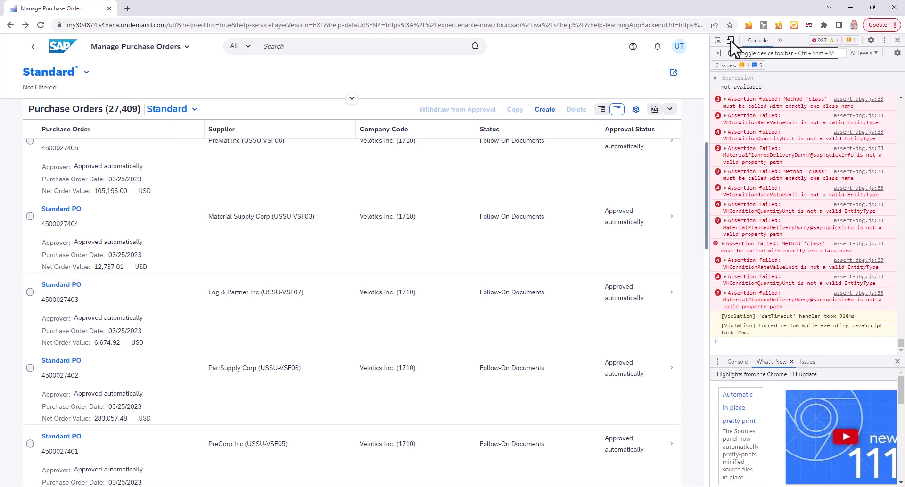
click(731, 41)
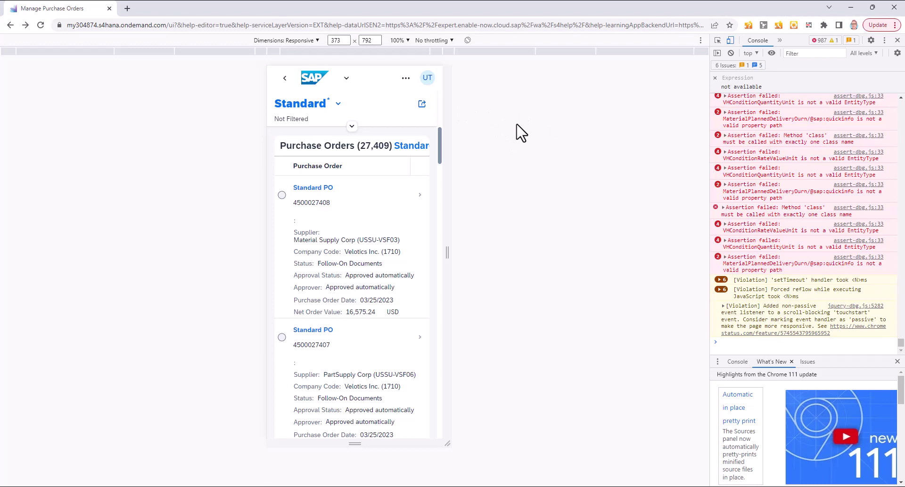
Step: Set the emulated device's dimensions to 380 x 800
double_click(343, 41)
text(380)
key(Tab)
text(800)
key(Tab)
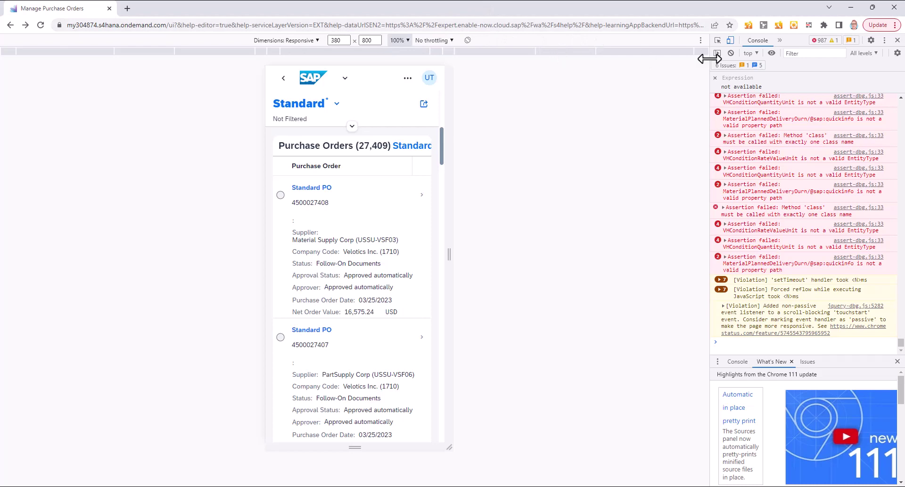
Step: Restore the browser window from maximized, make it taller to fit the 800-pixel device view, and move it up slightly
click(873, 7)
drag(267, 28, 312, 38)
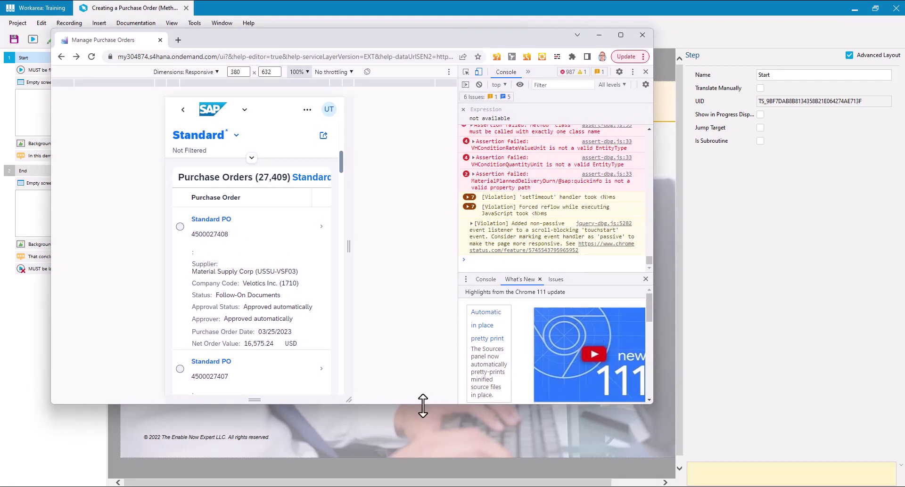
drag(424, 404, 449, 478)
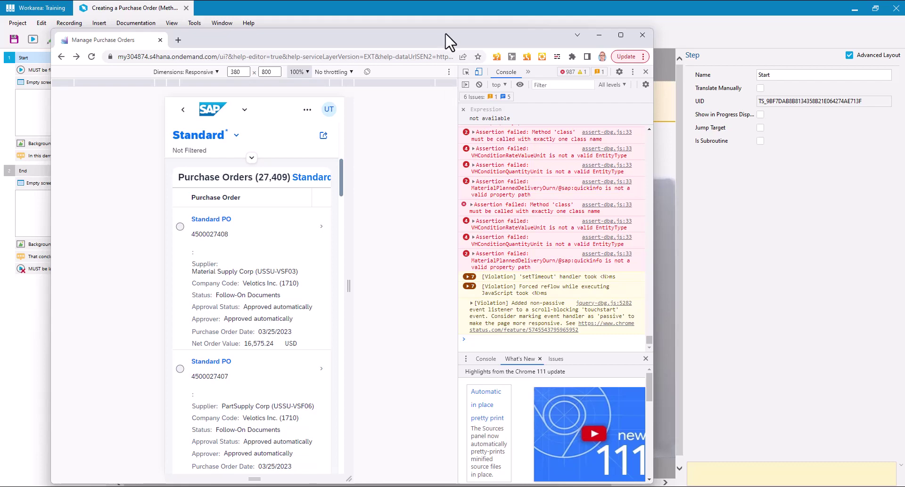
drag(450, 32, 452, 26)
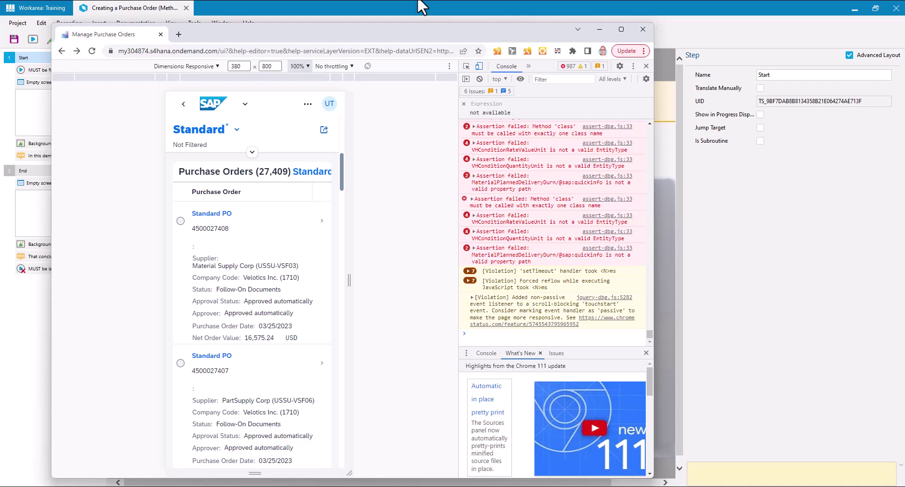
Step: Start a recording in the simulation project for the Manage Purchase Orders Chrome window with the Generic Web Application profile
click(346, 8)
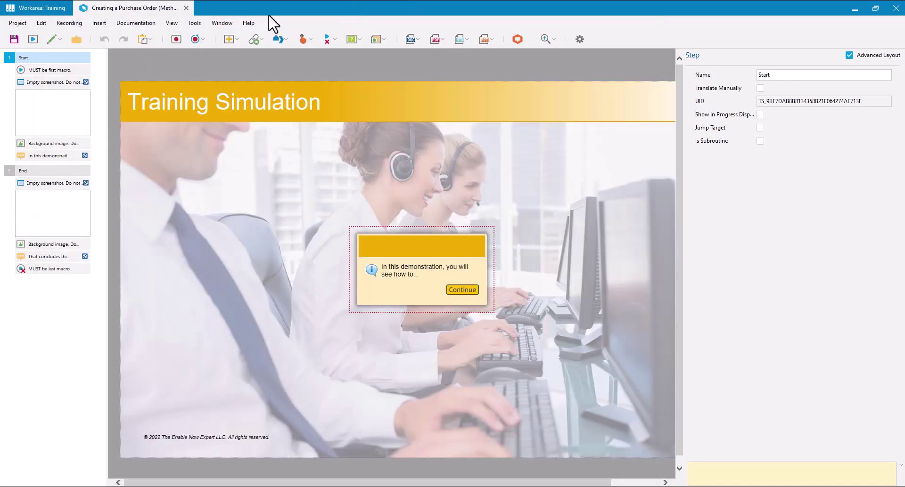
click(176, 39)
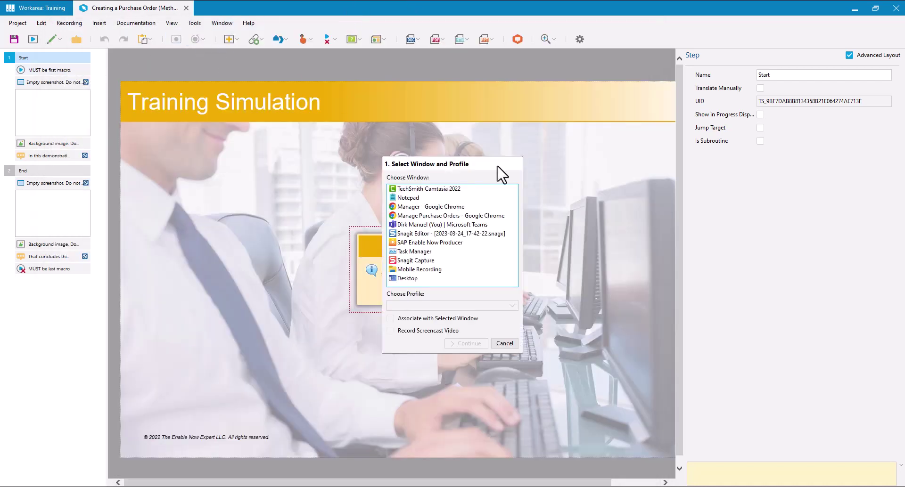
click(455, 216)
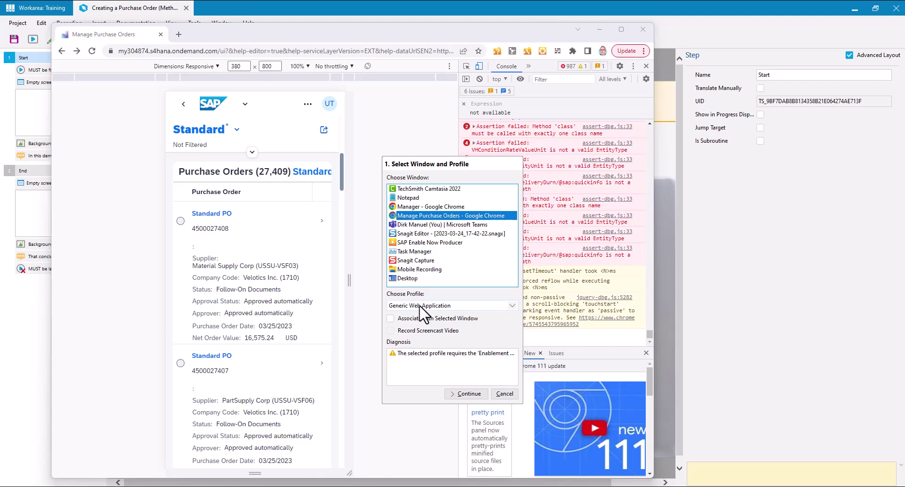
click(461, 304)
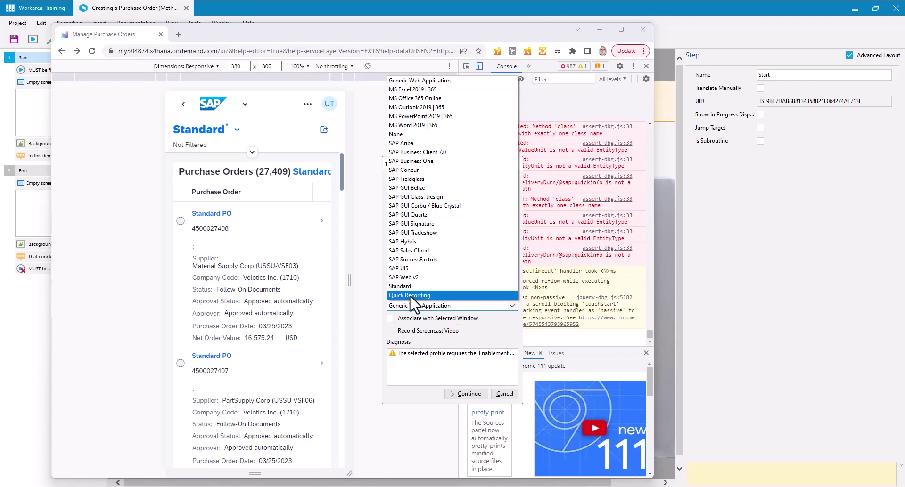
click(502, 324)
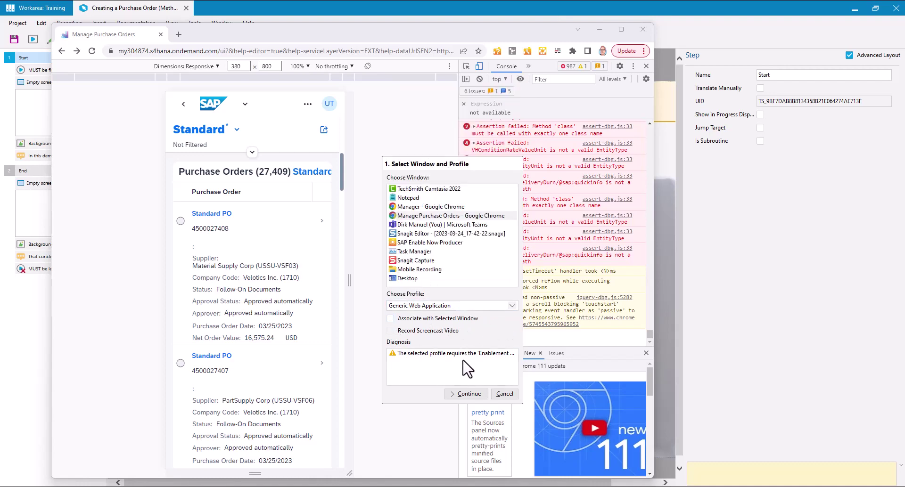
click(474, 396)
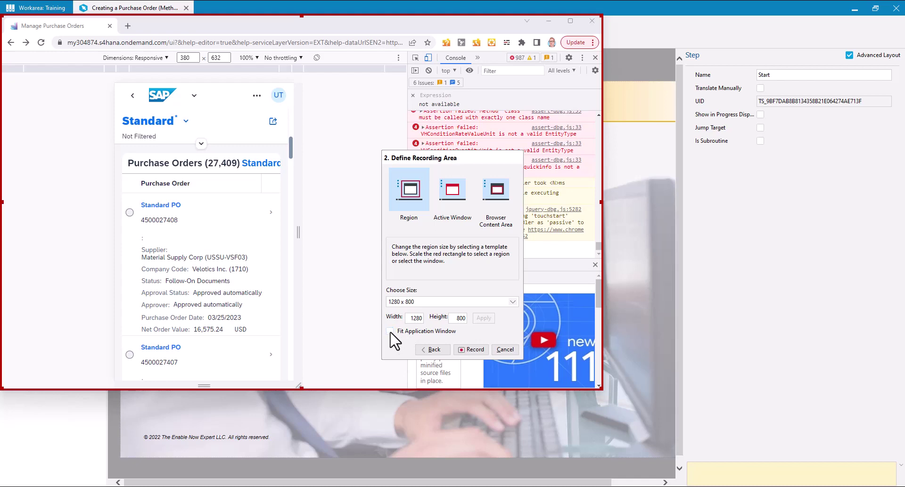
Step: Make the browser window taller and fit the recording region around the emulated device view at 380 x 800
drag(301, 390, 330, 456)
drag(355, 390, 378, 476)
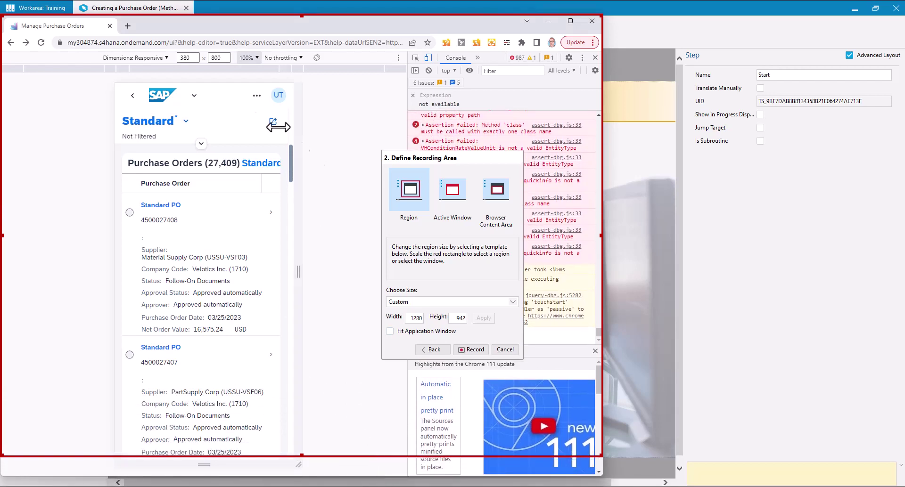
drag(6, 234, 116, 242)
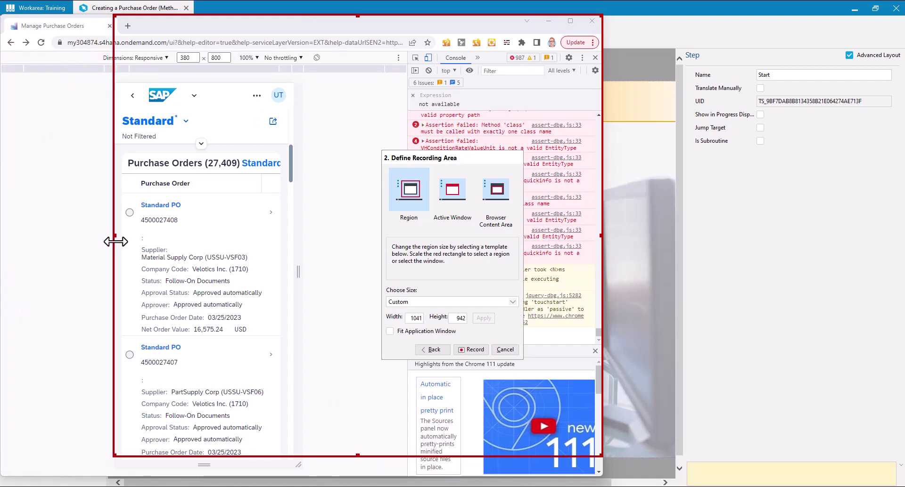
drag(116, 241, 120, 243)
drag(358, 16, 351, 85)
drag(601, 270, 292, 270)
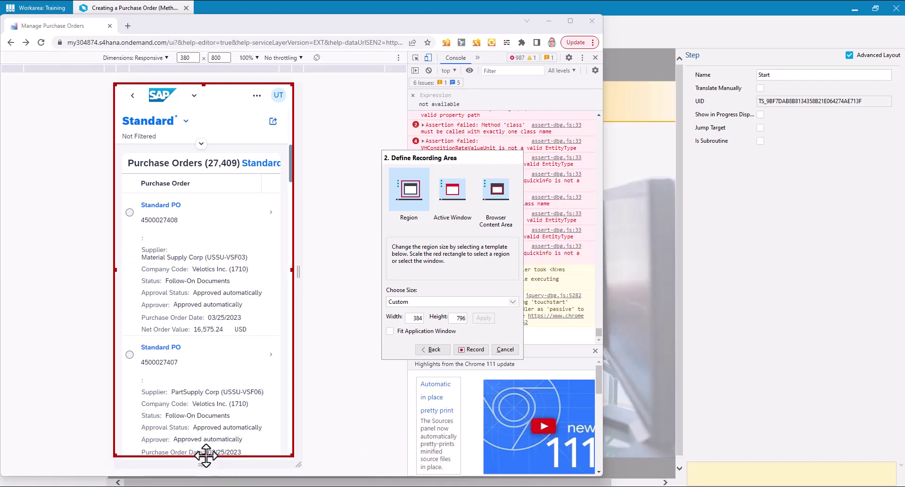
drag(202, 462, 204, 459)
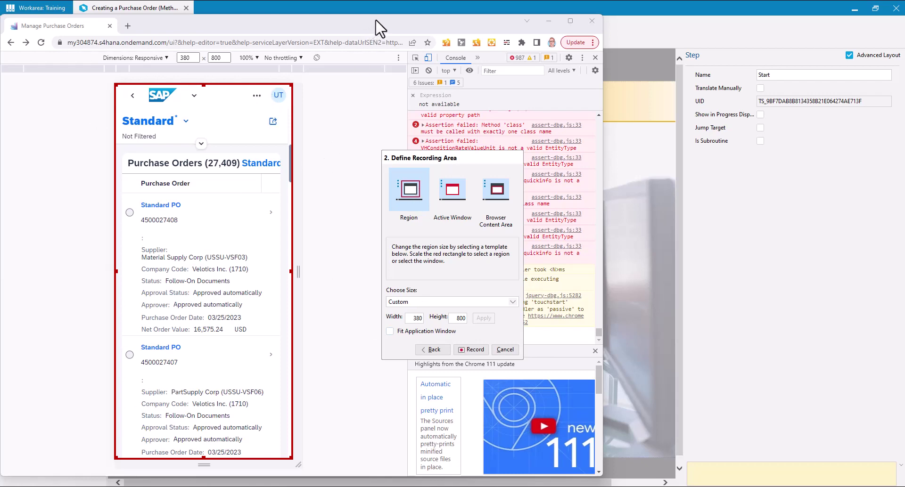
Step: Shift the browser window and the recording region down slightly, then start recording
drag(380, 28, 380, 38)
drag(260, 86, 261, 93)
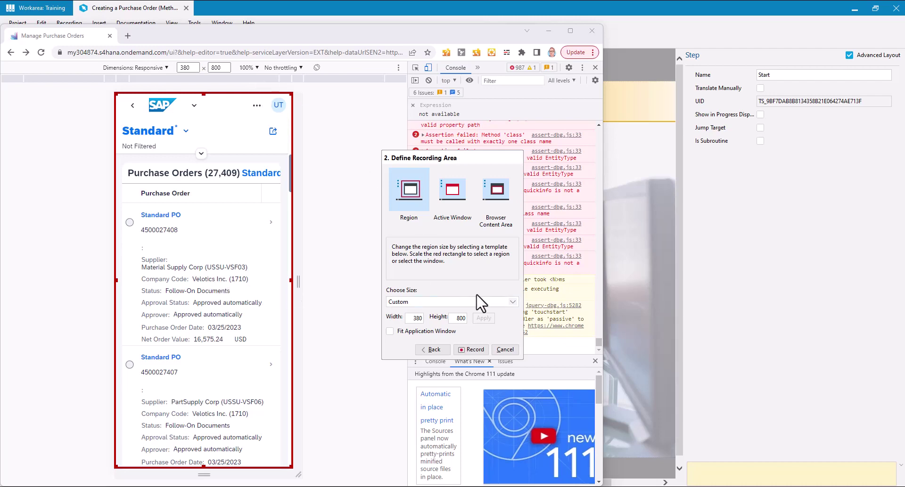
click(469, 350)
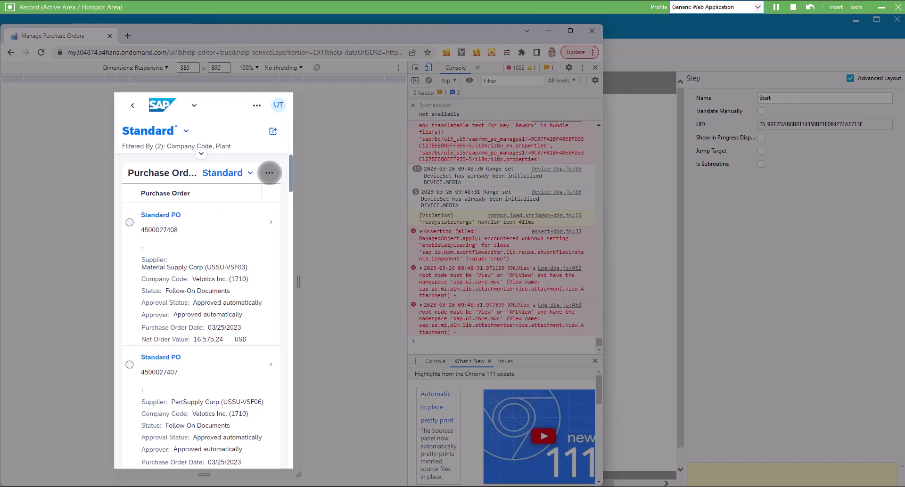
Step: Record creating a new purchase order and choosing Velotics Inc. as its supplier
click(269, 173)
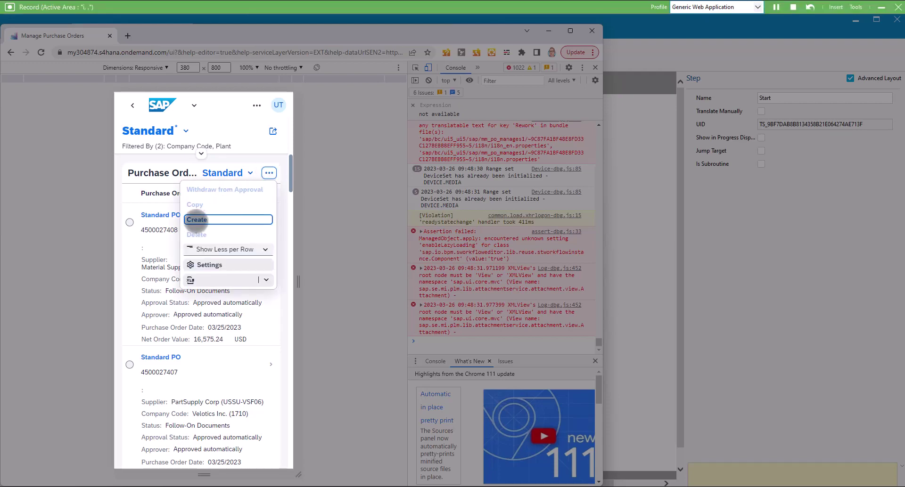
click(196, 220)
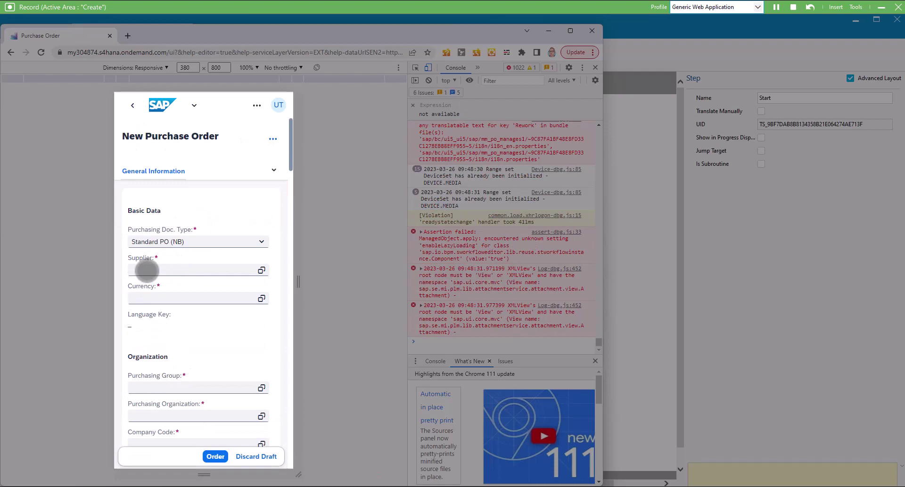
click(147, 270)
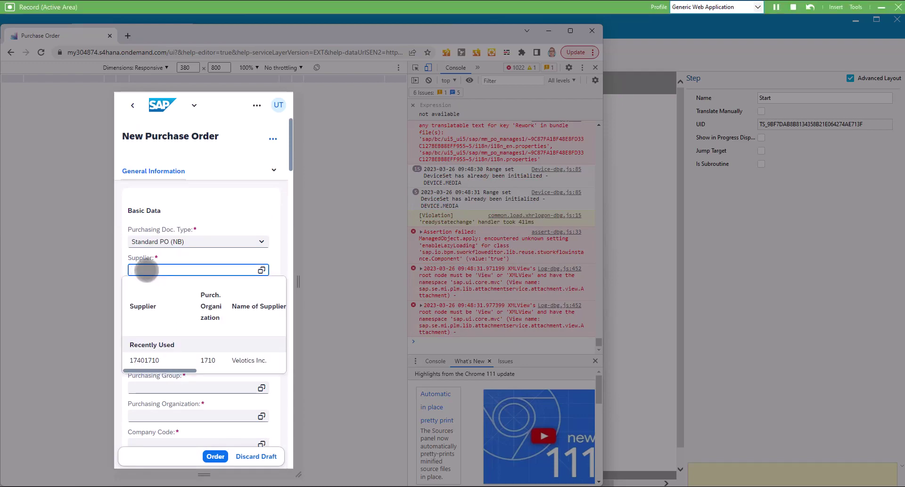
text(Velotics)
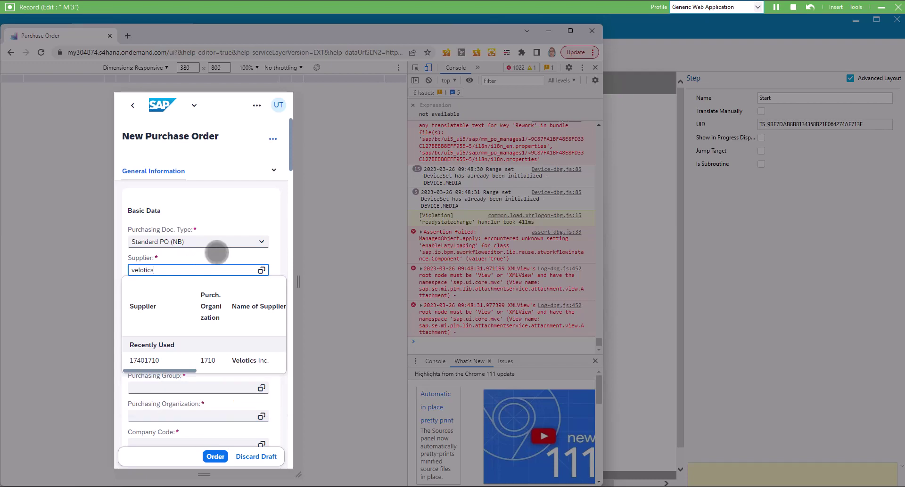
click(144, 361)
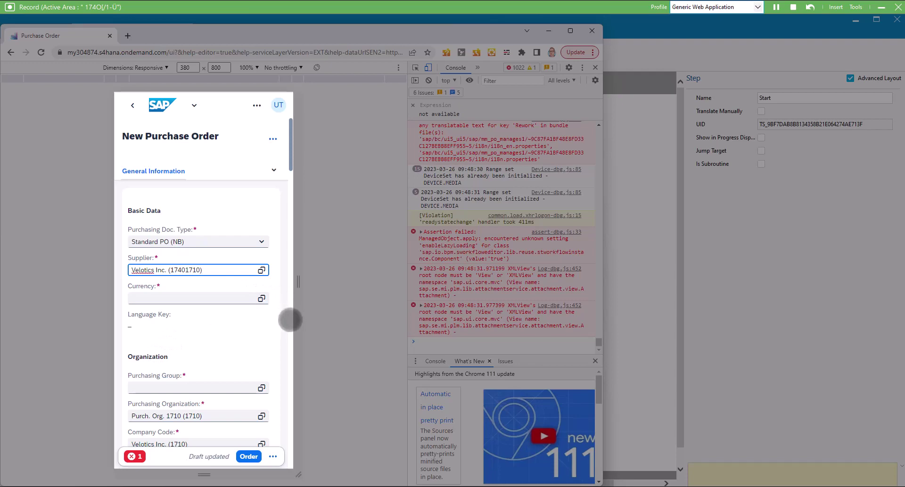
Step: Record adding a purchase order item with the forklift material CM-FL-V00, then stop the recording
click(291, 320)
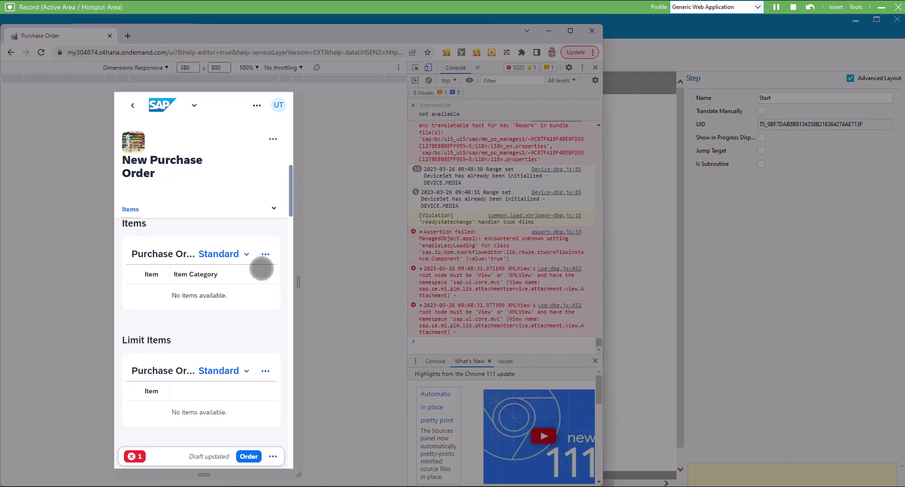
click(264, 255)
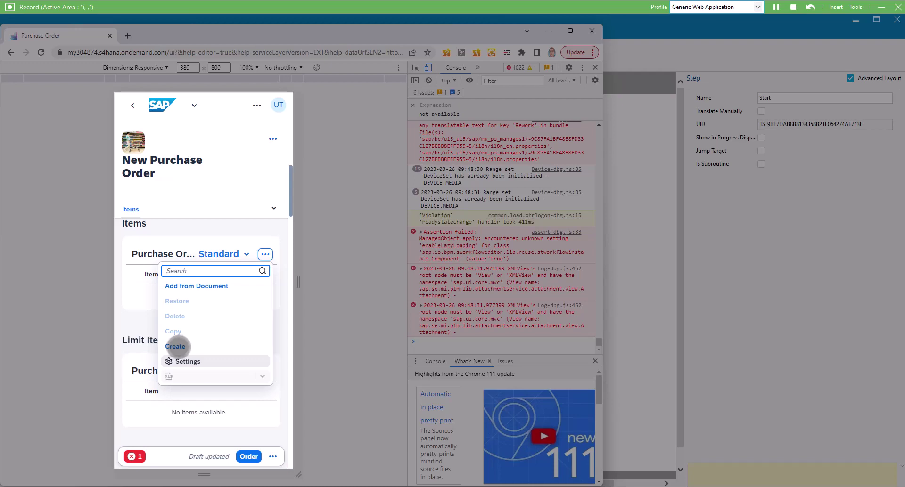
click(175, 347)
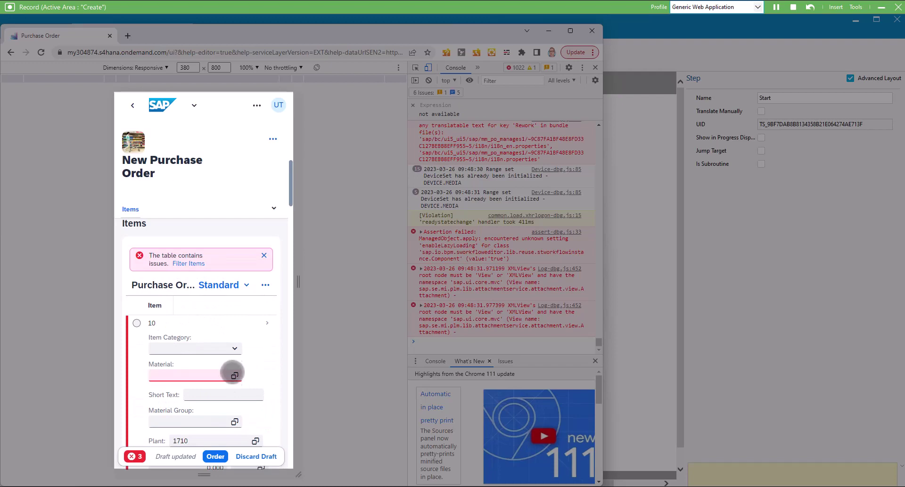
click(162, 375)
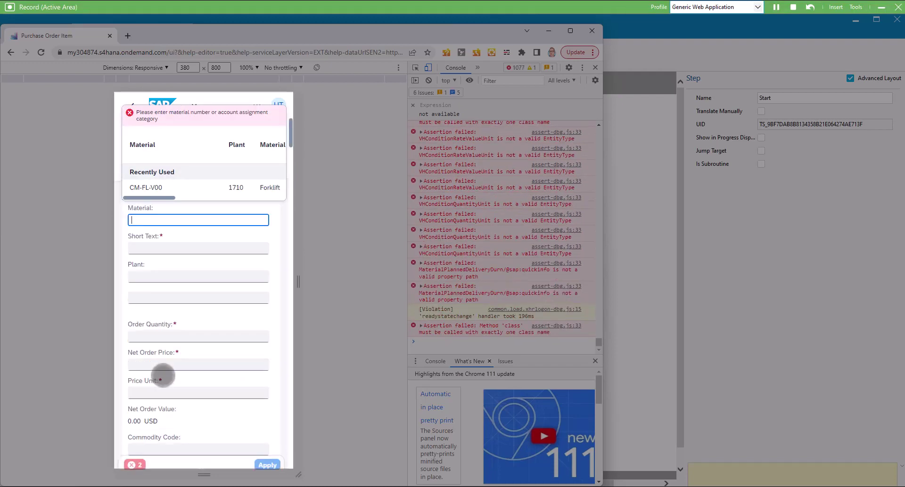
text(forklift)
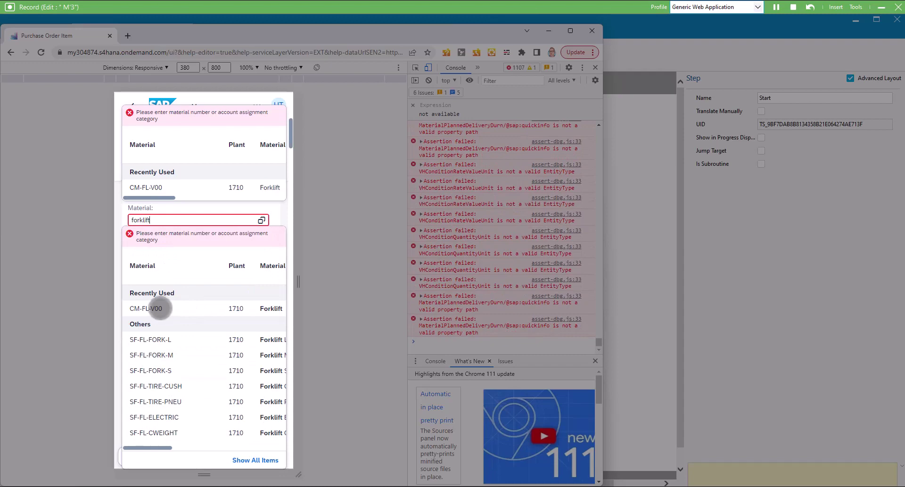
click(160, 308)
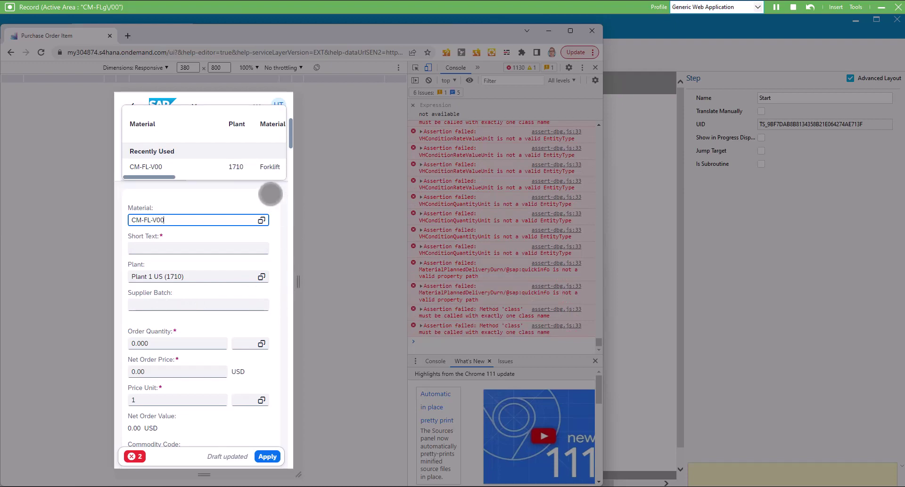
click(793, 6)
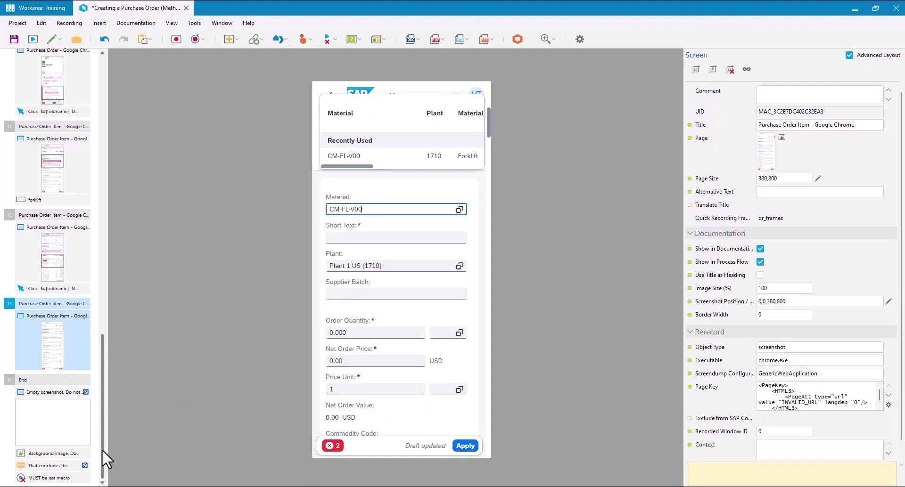
Step: Set the object name to More for the mouse action in the first recorded Manage Purchase Orders step
scroll(102, 449, up, 1)
drag(114, 400, 120, 128)
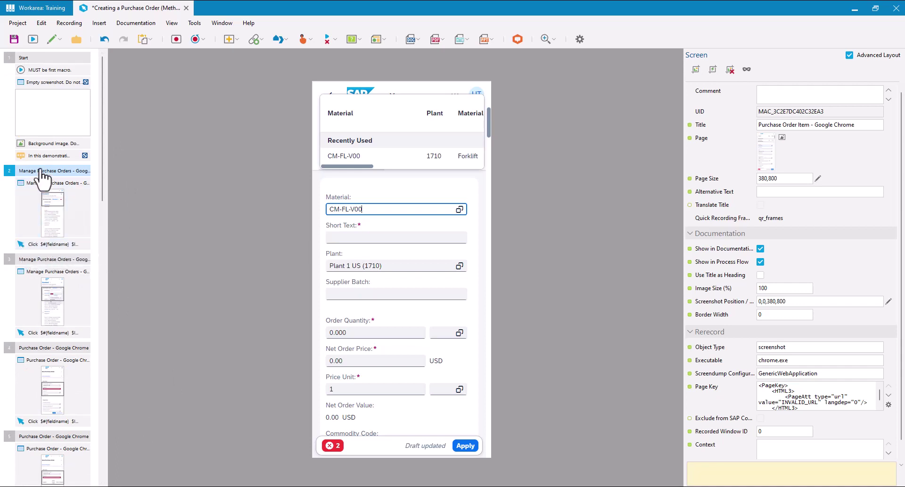
click(43, 224)
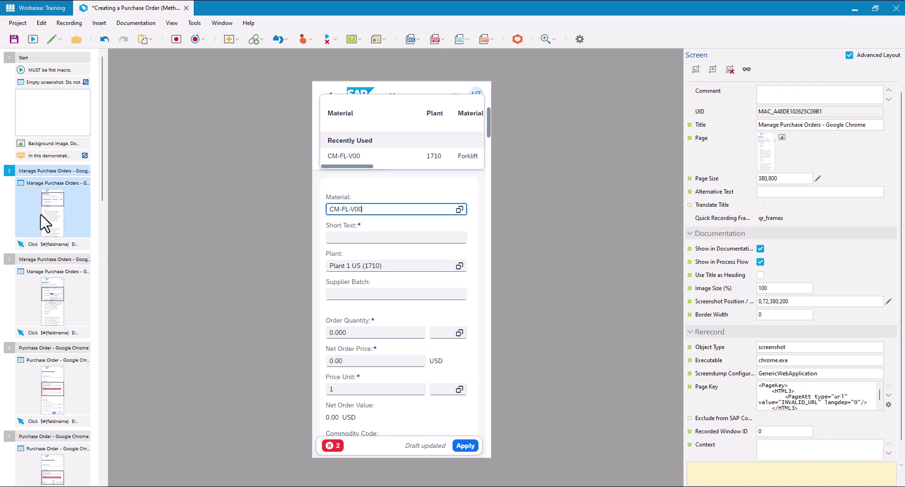
click(43, 245)
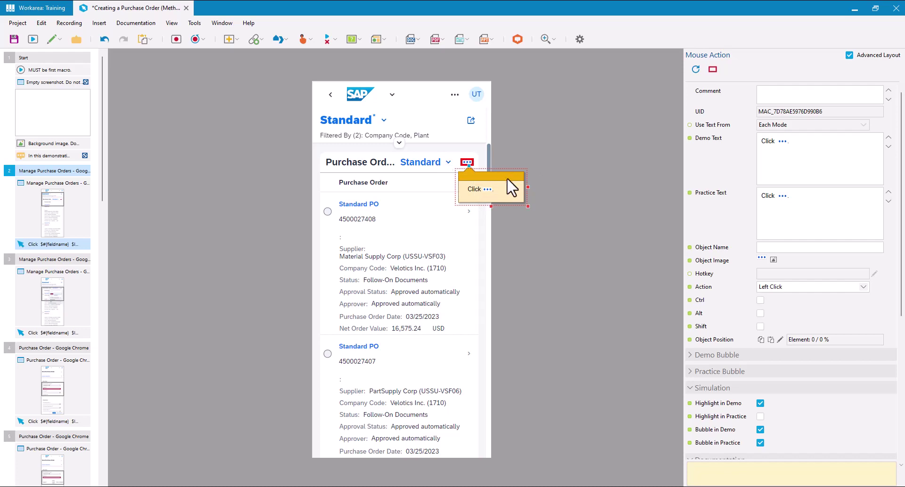
click(781, 250)
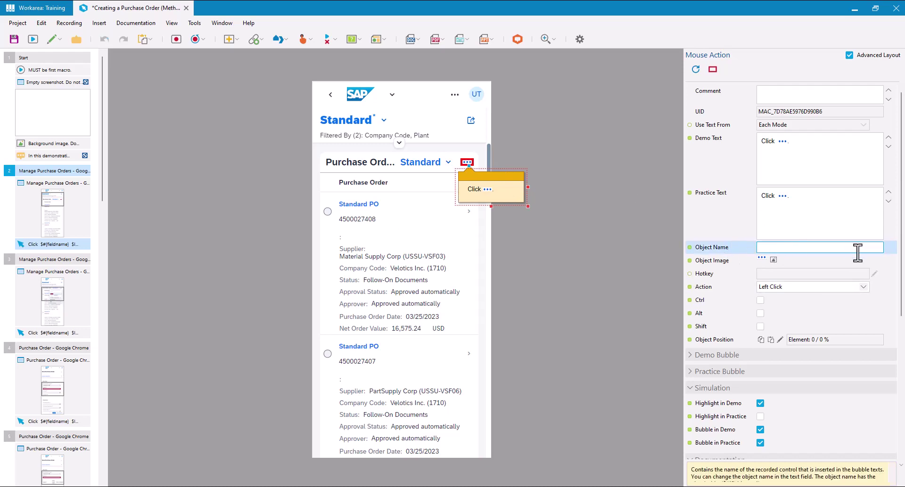
text(More)
click(723, 261)
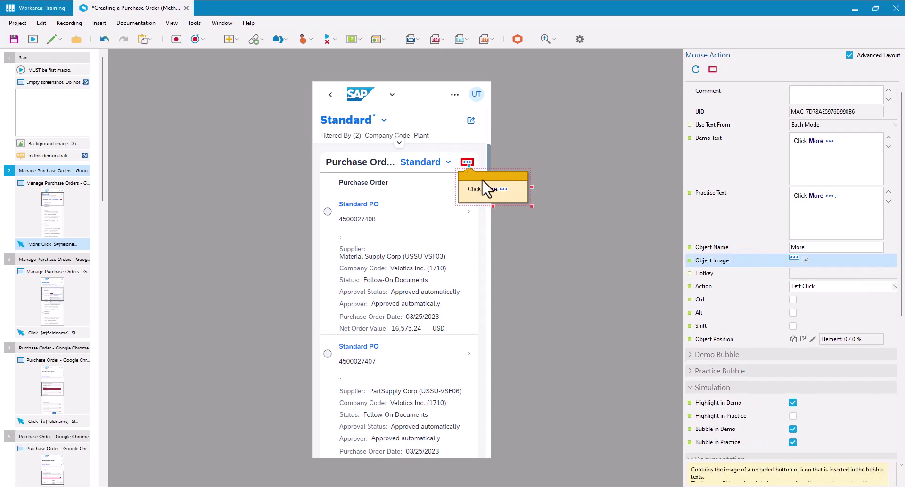
Step: Check the Create action, and shorten the repeated input text in the Supplier entry step to a single "velotics"
click(66, 332)
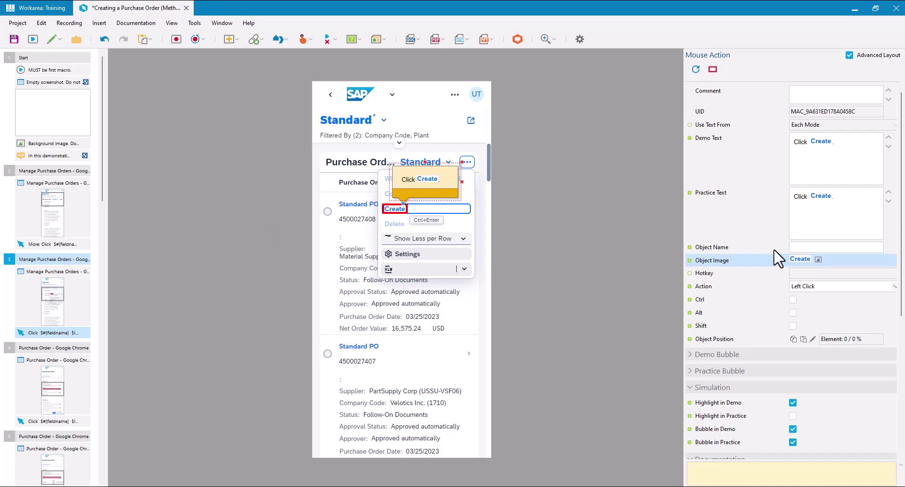
click(74, 413)
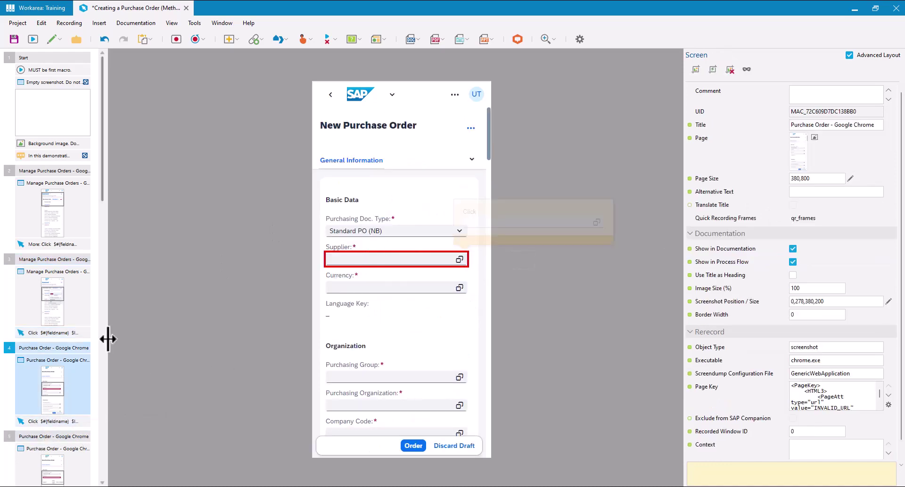
drag(104, 187, 98, 263)
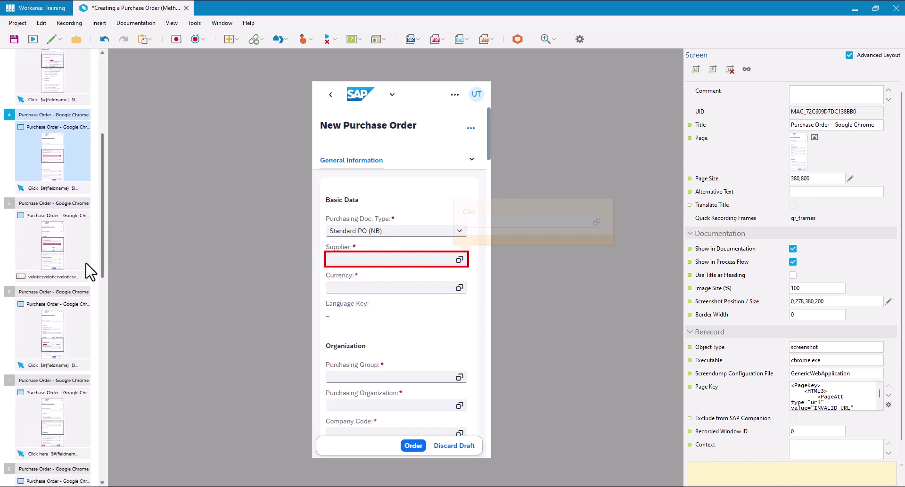
click(40, 280)
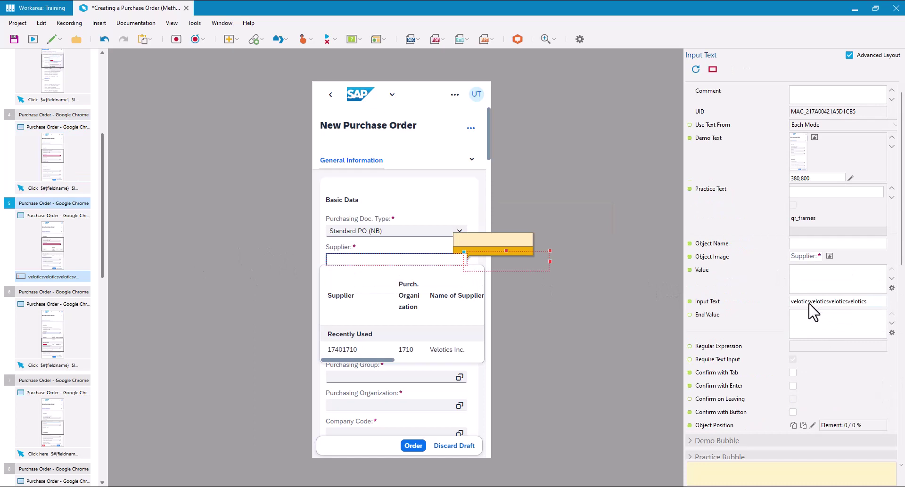
drag(810, 301, 886, 305)
key(Delete)
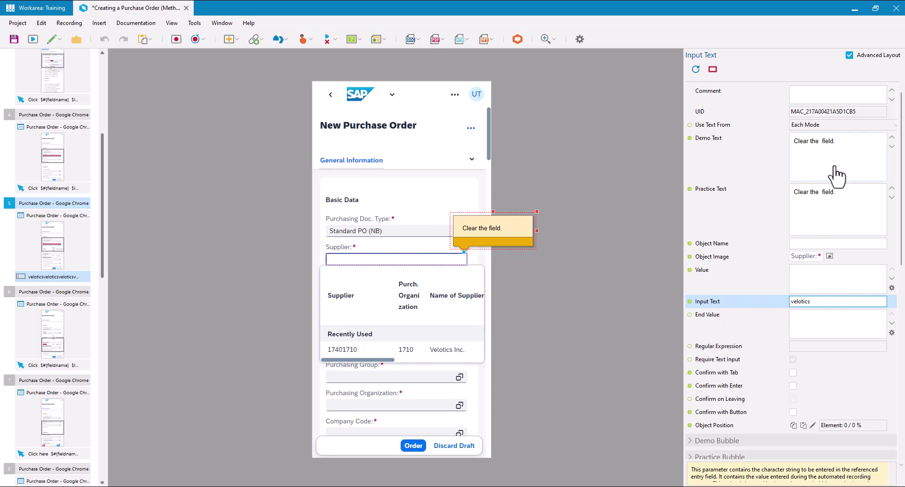
click(837, 177)
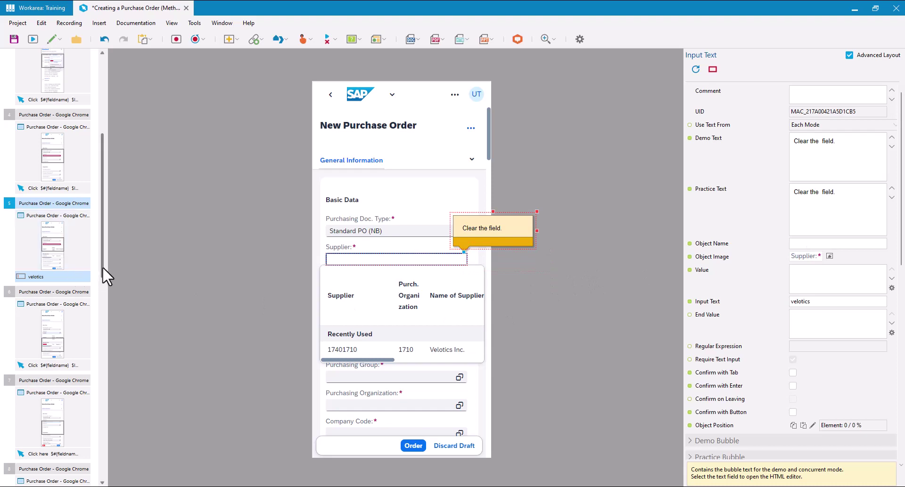
drag(103, 267, 103, 344)
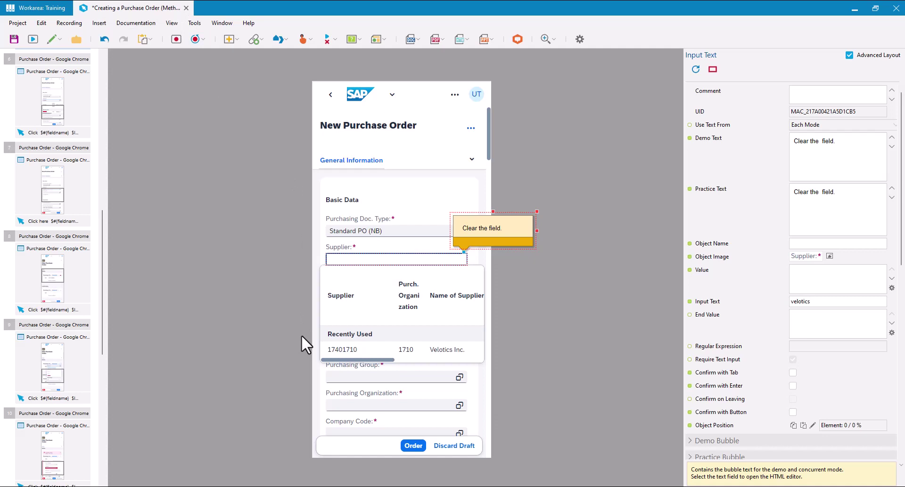
Step: Save and close the Creating a Purchase Order (Method 1) project and return to the Training workarea
click(186, 8)
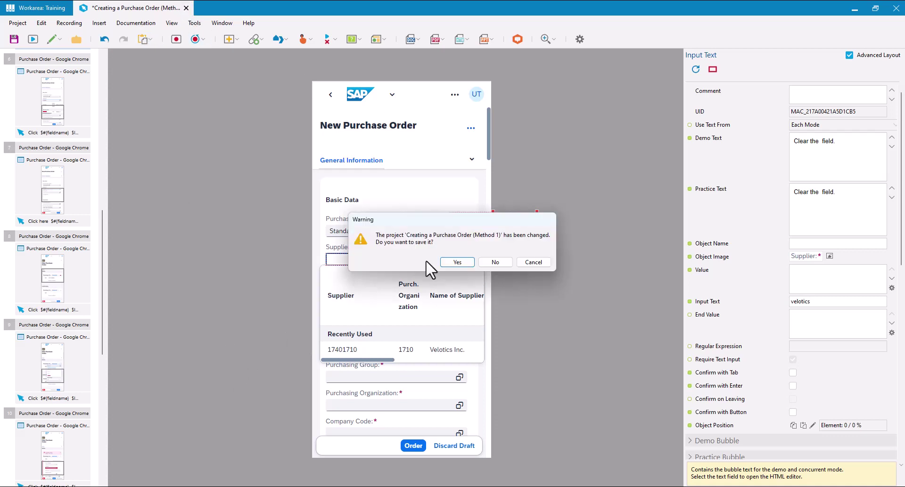
click(457, 262)
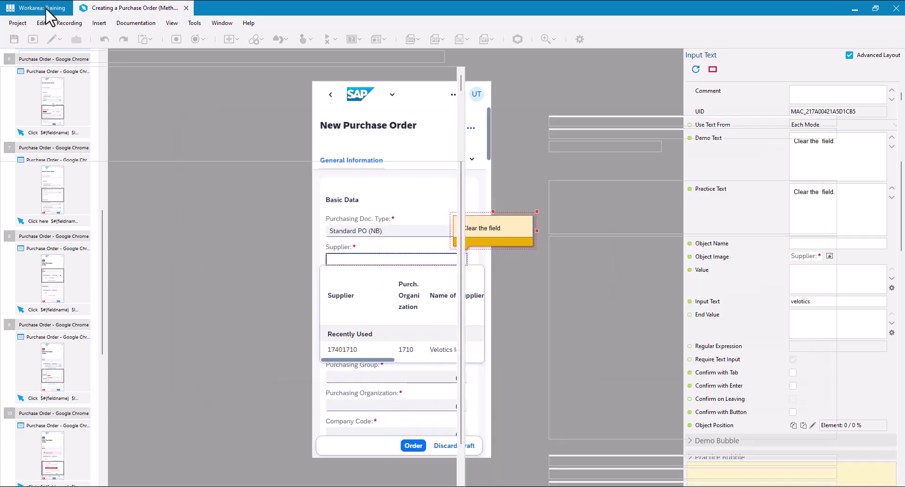
click(45, 7)
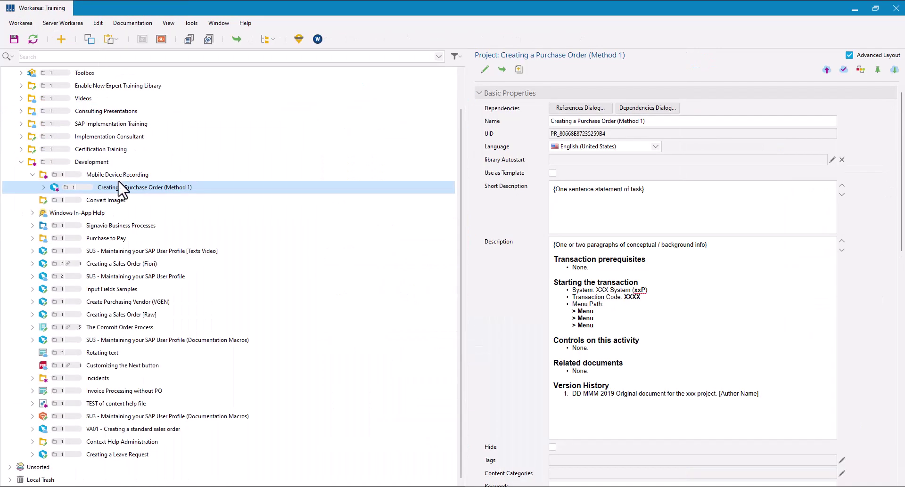
Step: Create a project named "Creating a Purchase Order (Method 2)" in the Mobile Device Recording group
click(122, 176)
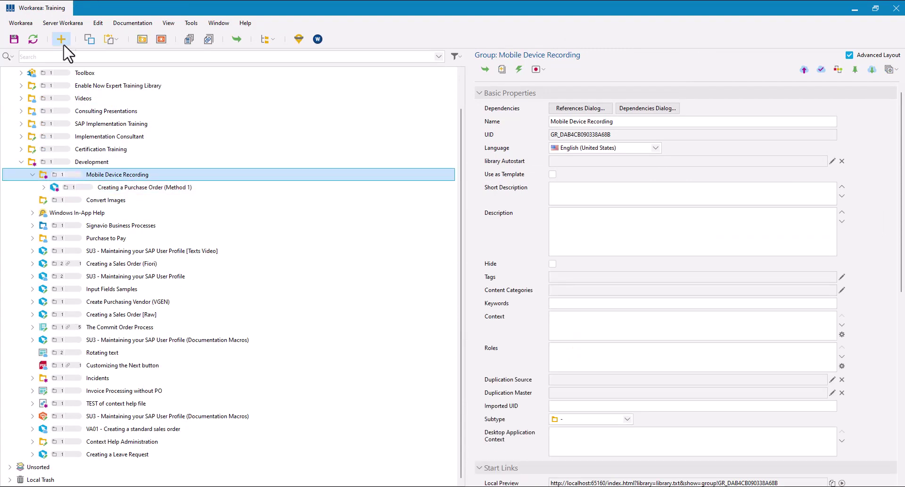
click(61, 39)
text(Creating a Purchase Order (Method 2))
key(Return)
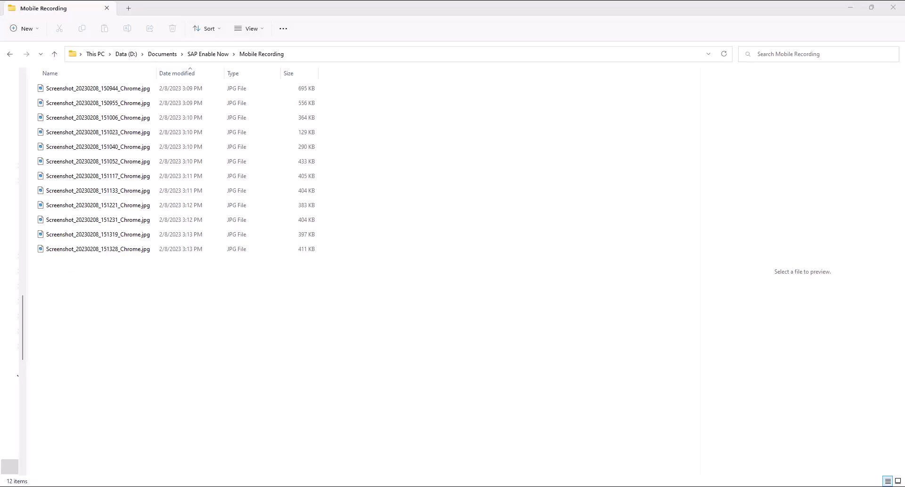
Step: Preview the first six phone screenshots in the Mobile Recording folder, up to Screenshot_20230208_151052_Chrome.jpg, to review the captured purchase order flow
click(63, 89)
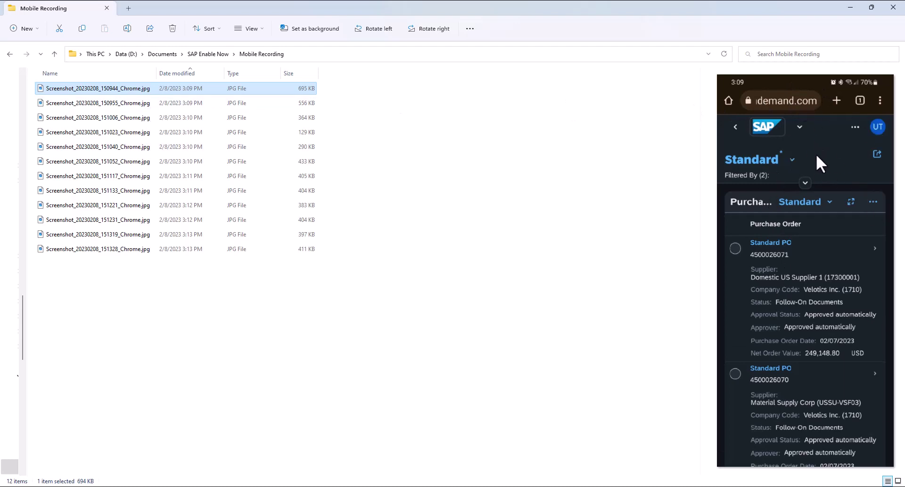
click(107, 103)
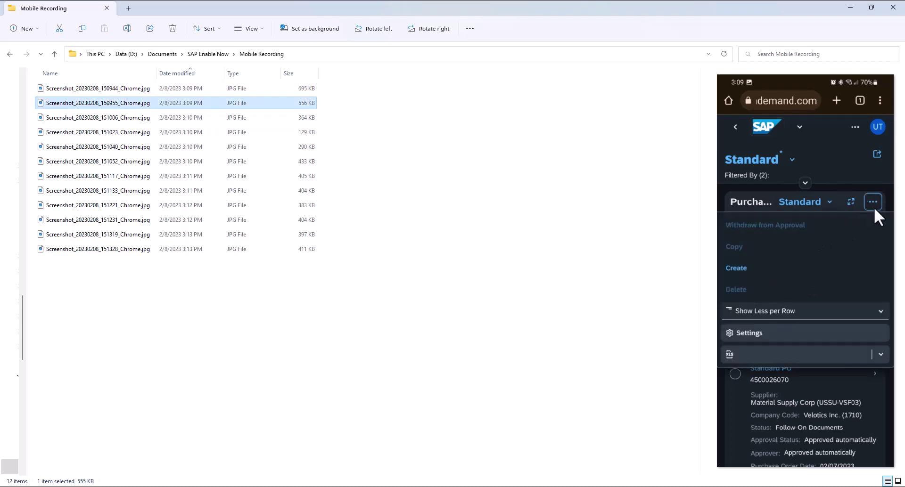
click(109, 119)
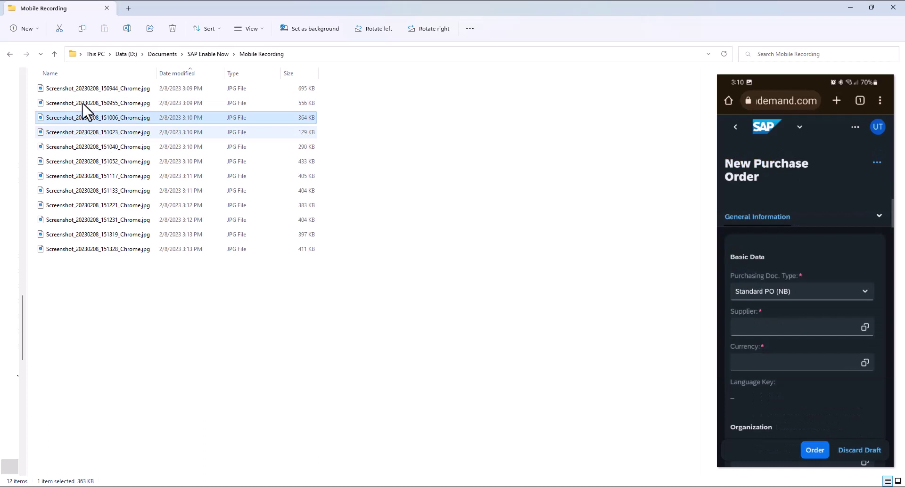
key(Down)
key(Down)
key(Down)
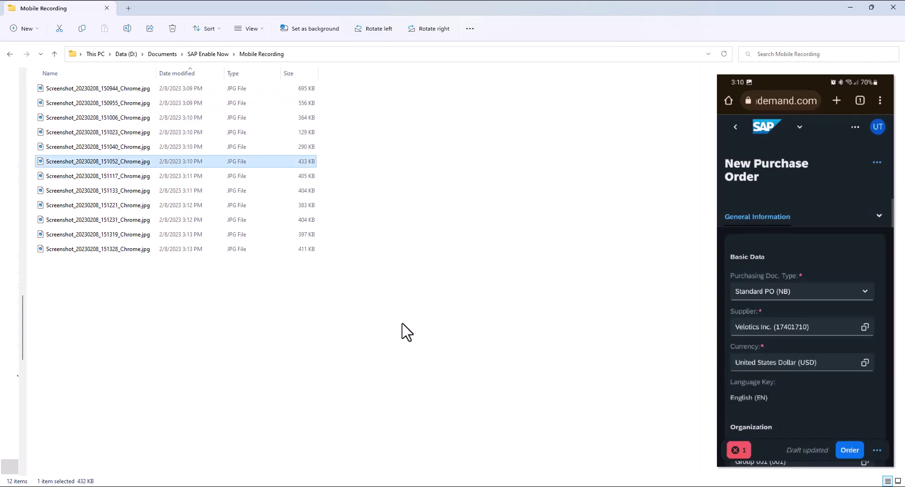
Step: Return to the new project in SAP Enable Now Producer and choose all 12 screenshots from the Mobile Recording folder for image import
key(alt+Tab)
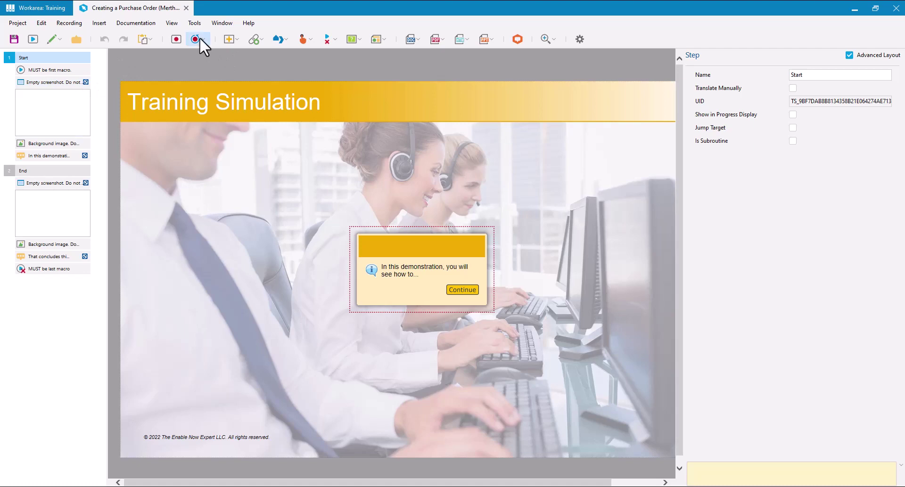
click(195, 23)
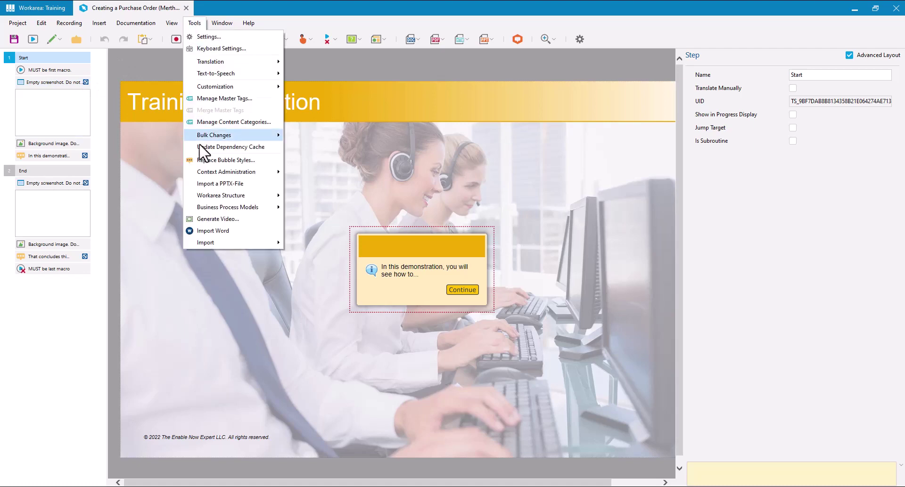
mouse_move(208, 243)
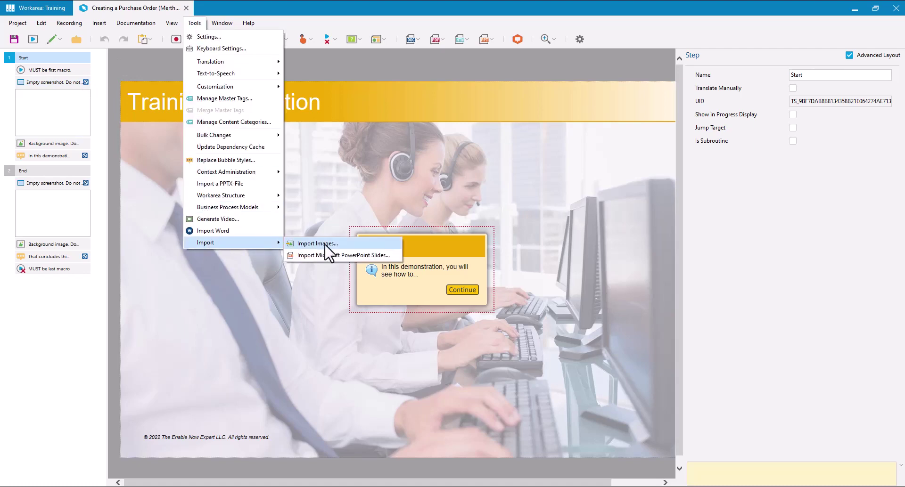
click(346, 245)
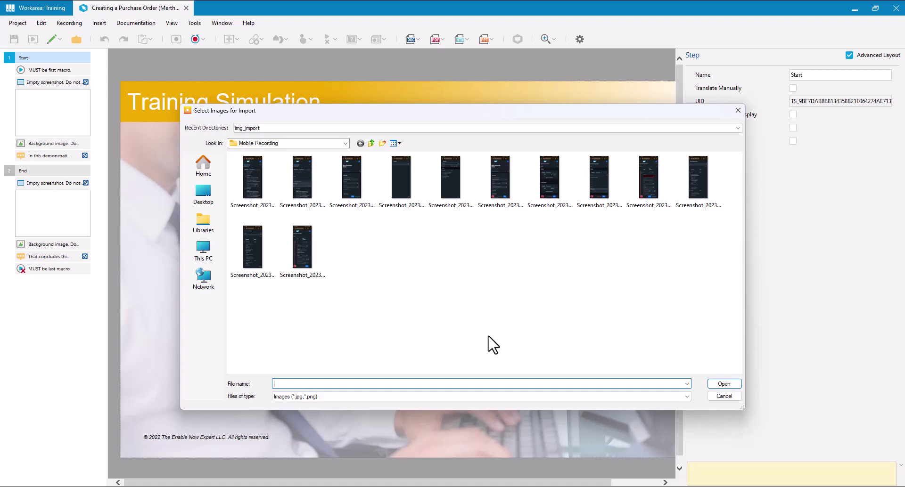
click(250, 170)
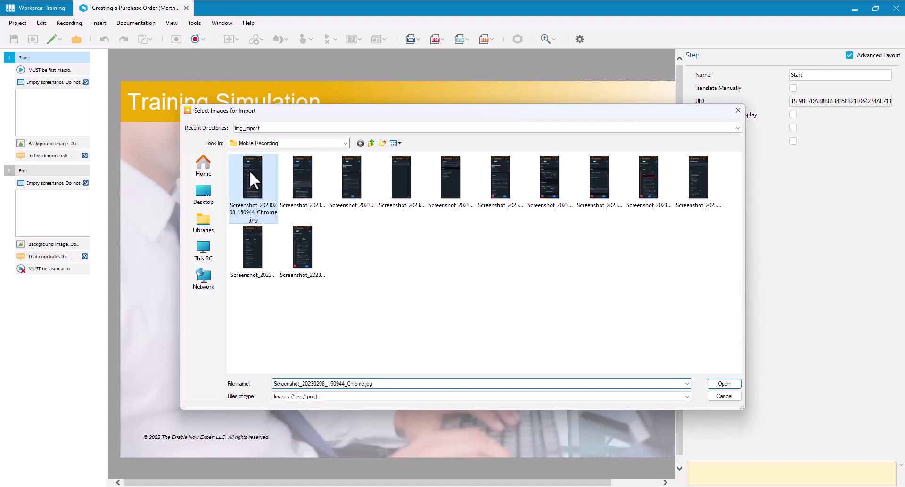
shift+click(304, 255)
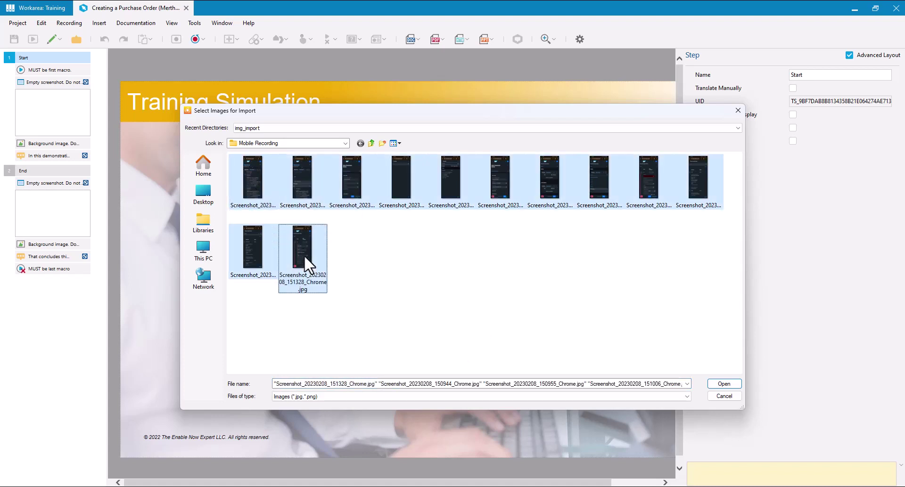
click(728, 385)
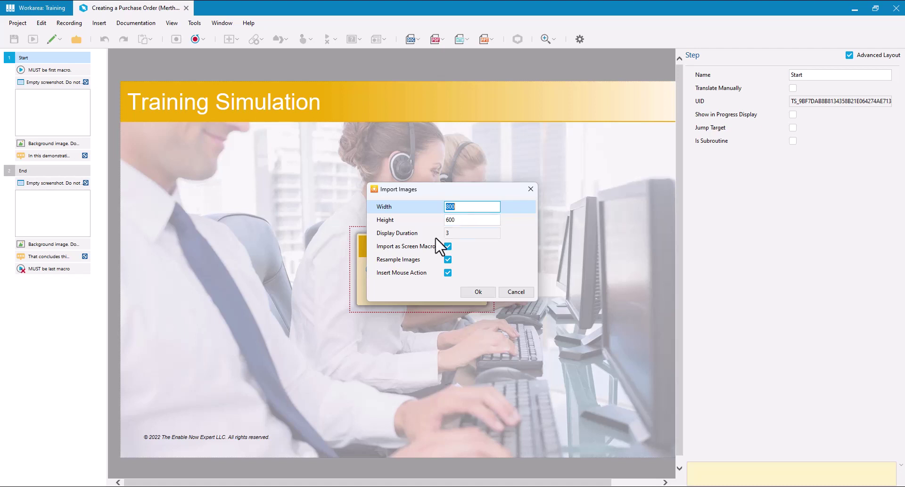
Step: Import the images with width 800 and height 600 as screen macros, with resampling and mouse action insertion enabled
click(386, 263)
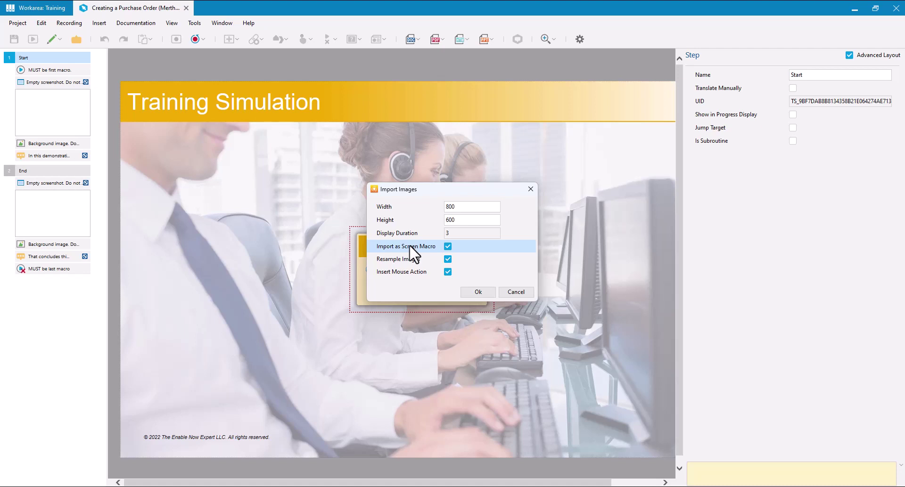
click(458, 233)
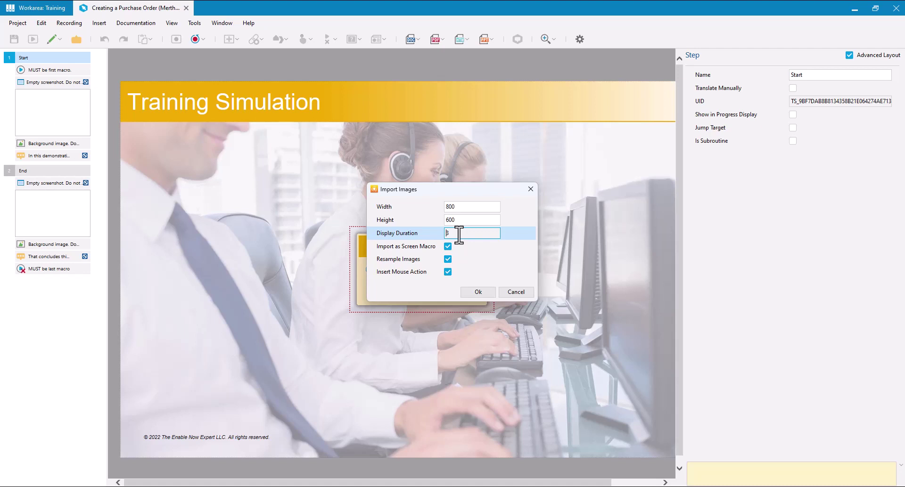
double_click(459, 235)
click(404, 274)
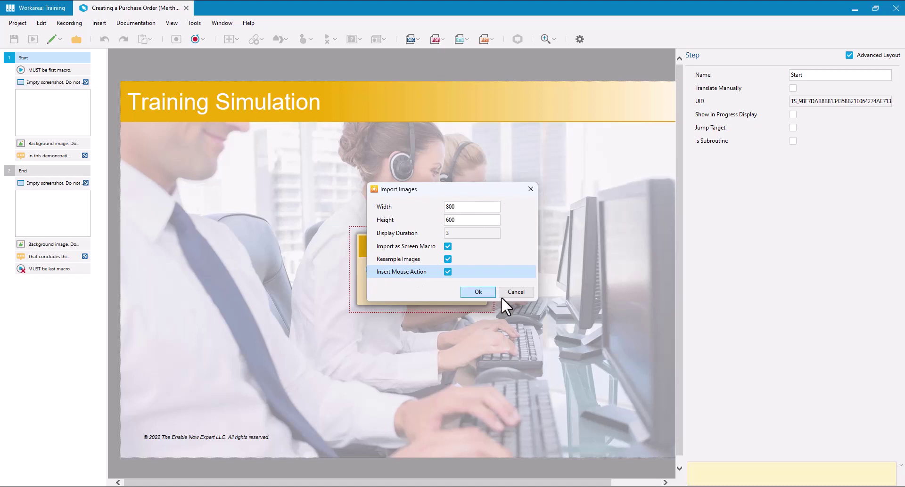
click(478, 291)
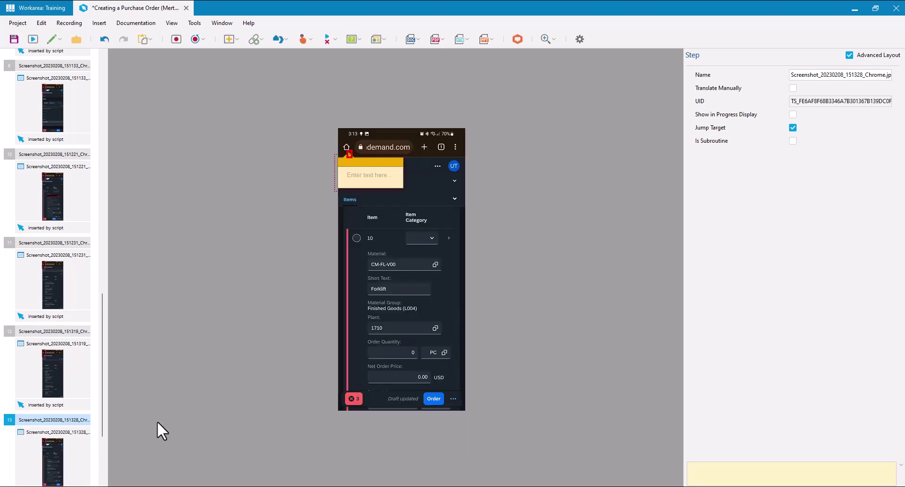
Step: On the first imported screenshot, fit the mouse action's highlight around the three-dot button in the Purchase Order list header and place its bubble just below
drag(103, 404, 99, 151)
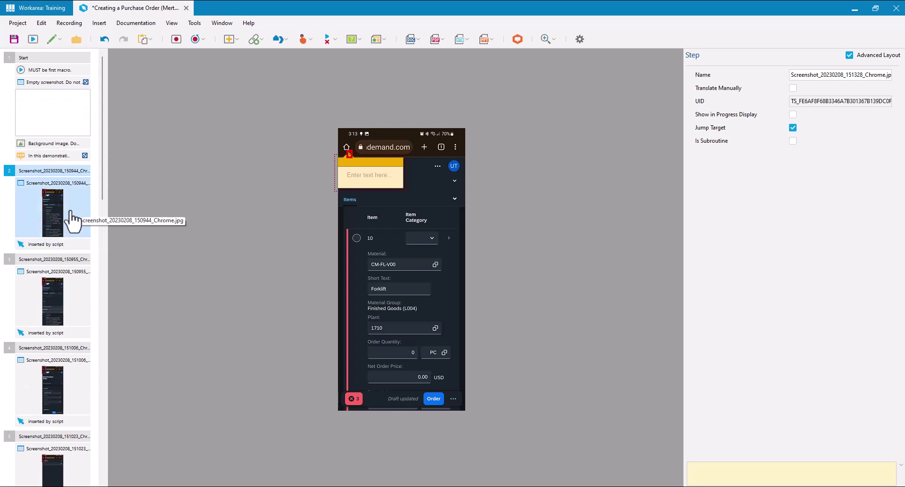
click(71, 221)
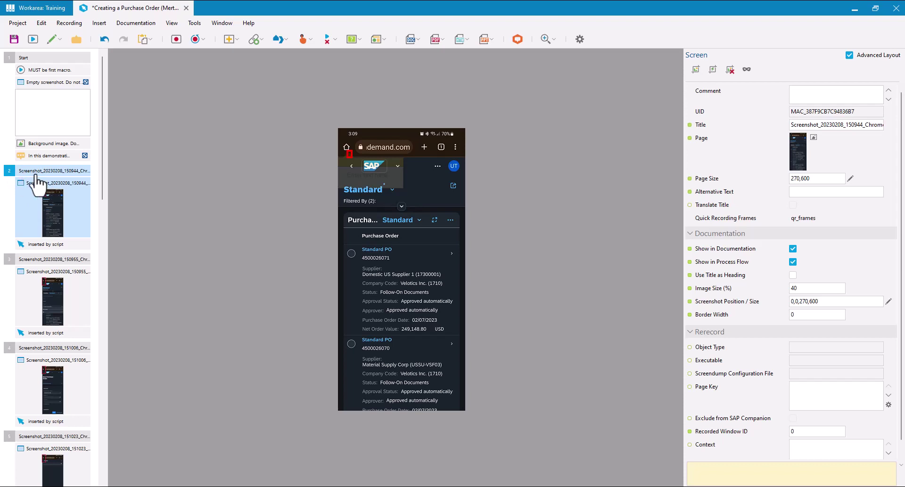
click(46, 274)
click(46, 246)
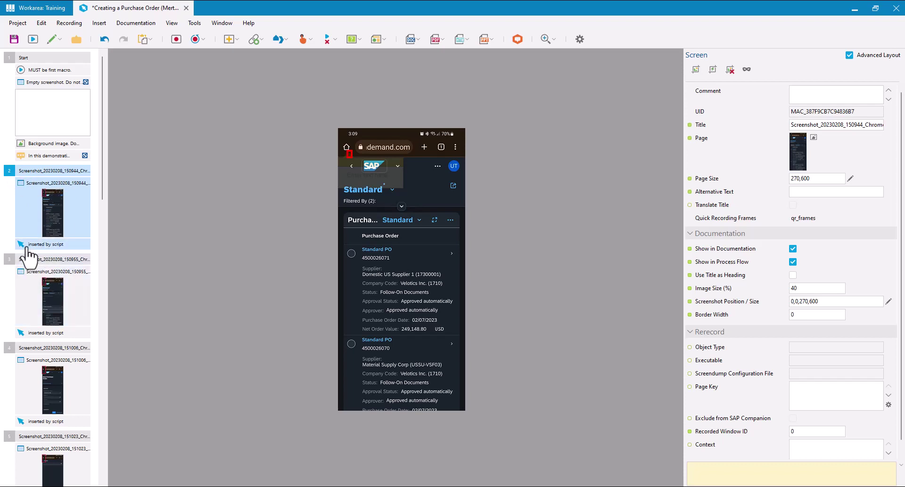
click(27, 246)
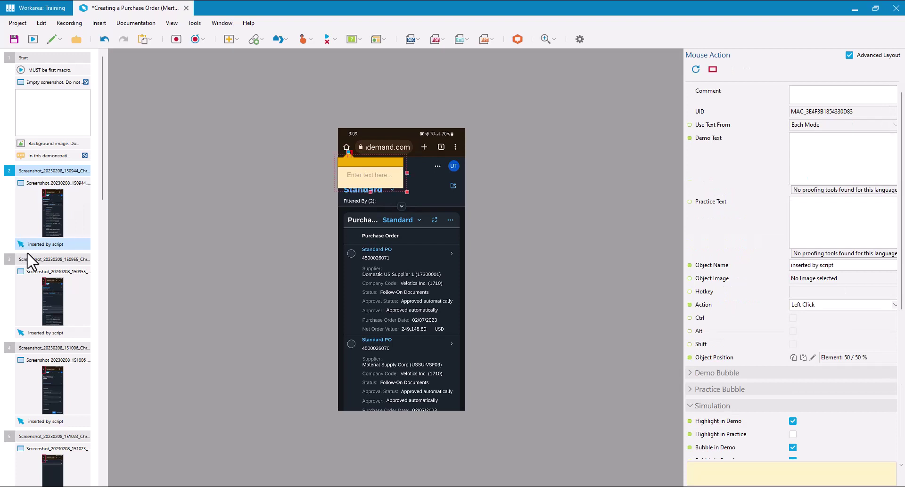
click(35, 307)
scroll(352, 153, up, 2)
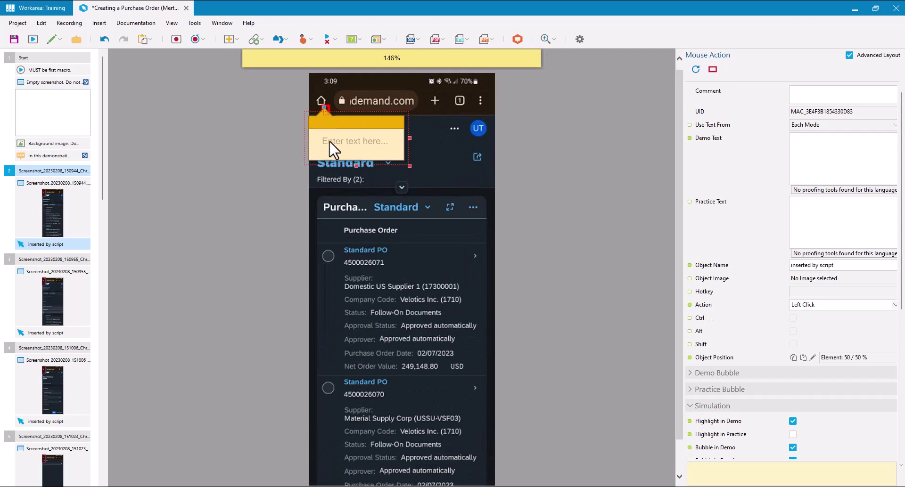
click(329, 105)
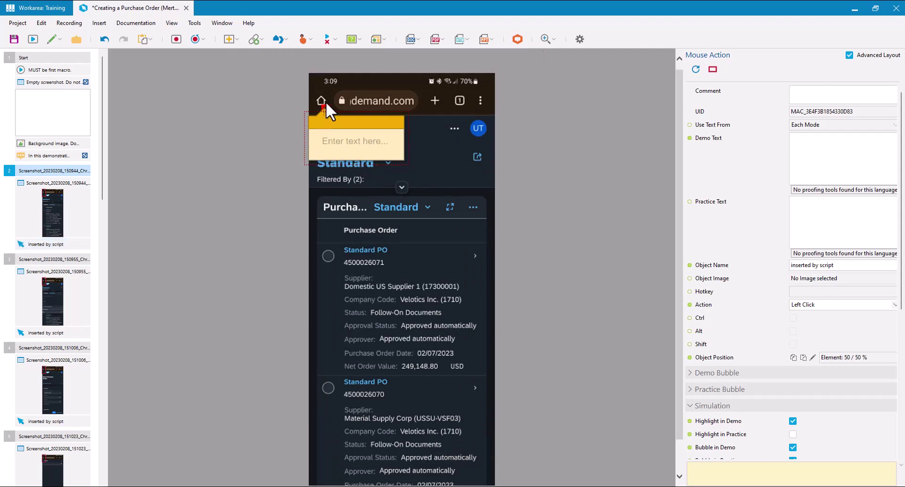
click(326, 110)
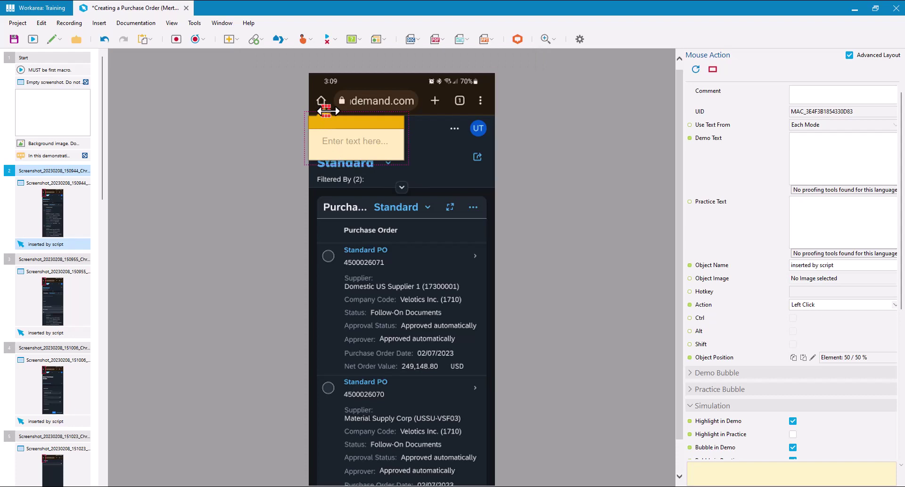
mouse_move(329, 111)
mouse_down()
mouse_move(452, 117)
mouse_move(447, 250)
mouse_move(471, 206)
mouse_move(423, 208)
mouse_move(467, 208)
mouse_up()
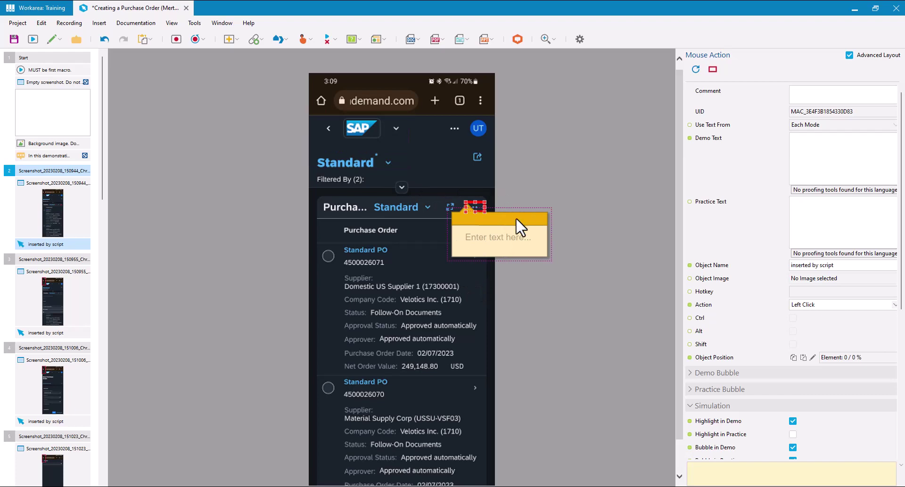
click(516, 217)
drag(514, 216, 521, 226)
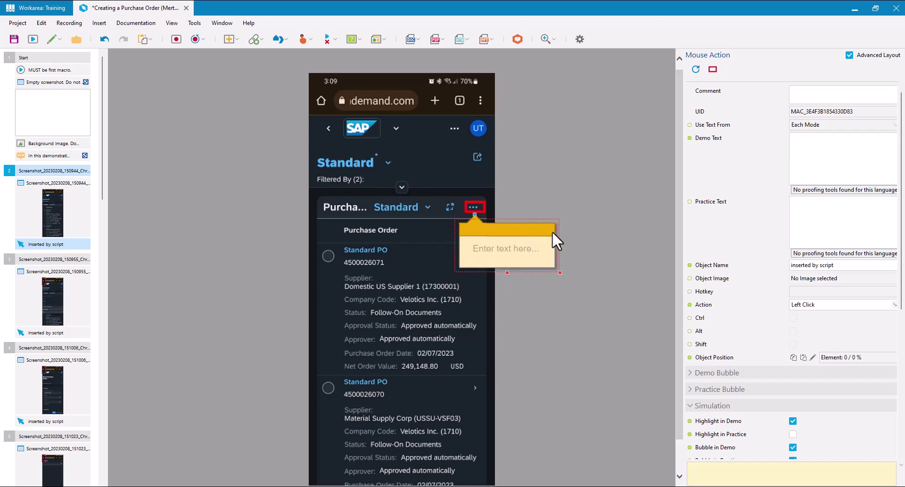
Step: Name the mouse action's object "More" and enter the demo text "Click the More button." with More in bold
click(850, 266)
drag(850, 267, 687, 257)
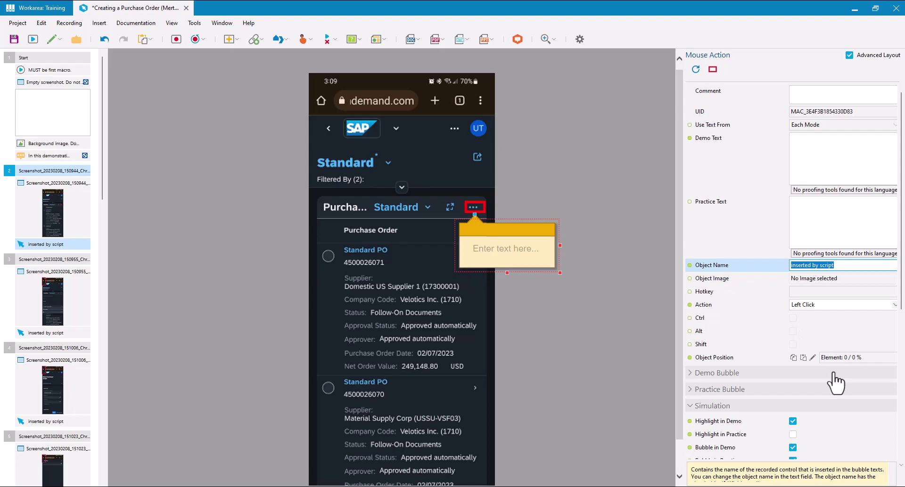
text(More)
click(853, 178)
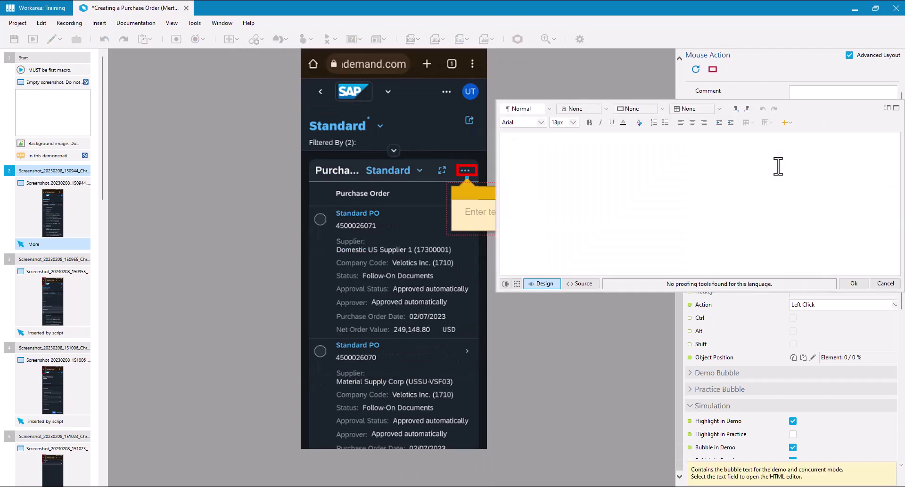
text(Click the More b)
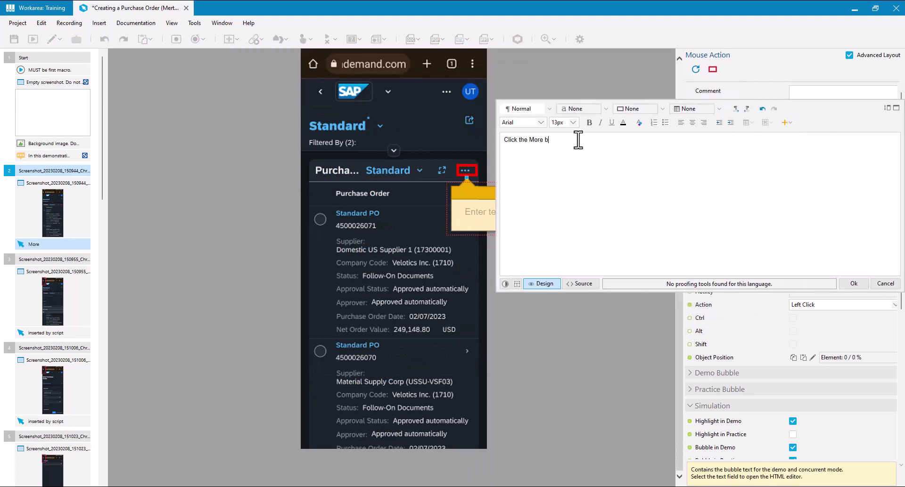
text(utton.)
click(854, 283)
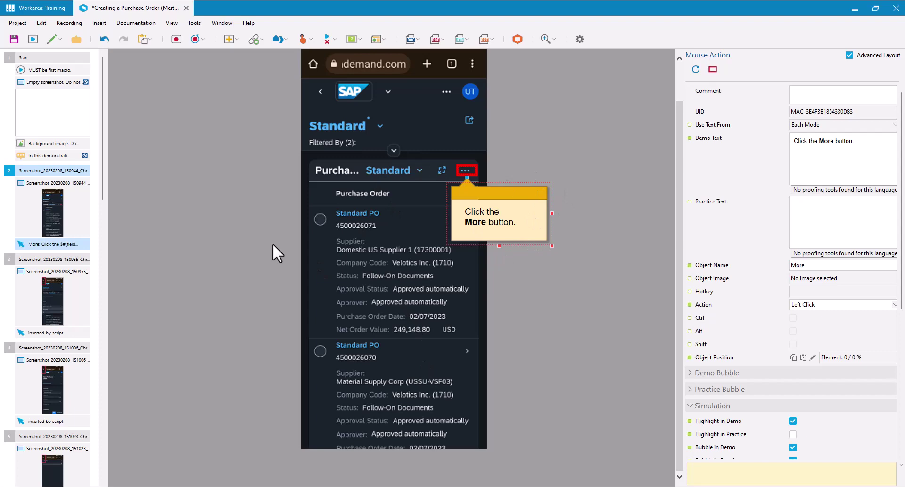
Step: On the second imported screenshot, stretch the mouse action's highlight across the Create entry and place its bubble beside the phone screen
click(47, 333)
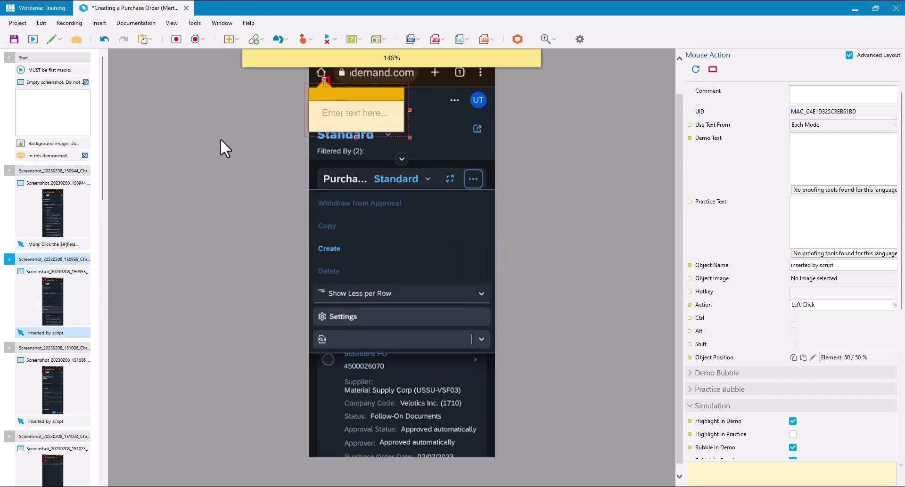
click(328, 78)
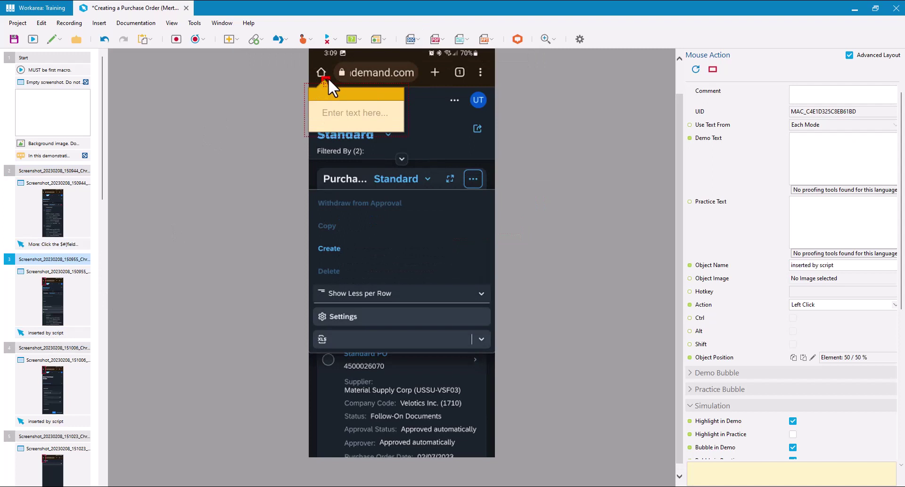
click(326, 78)
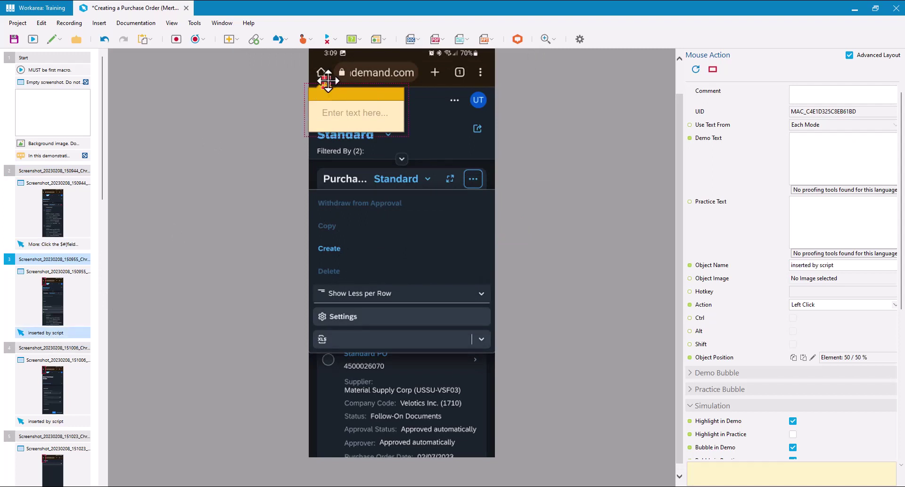
drag(327, 80, 494, 256)
drag(390, 246, 389, 246)
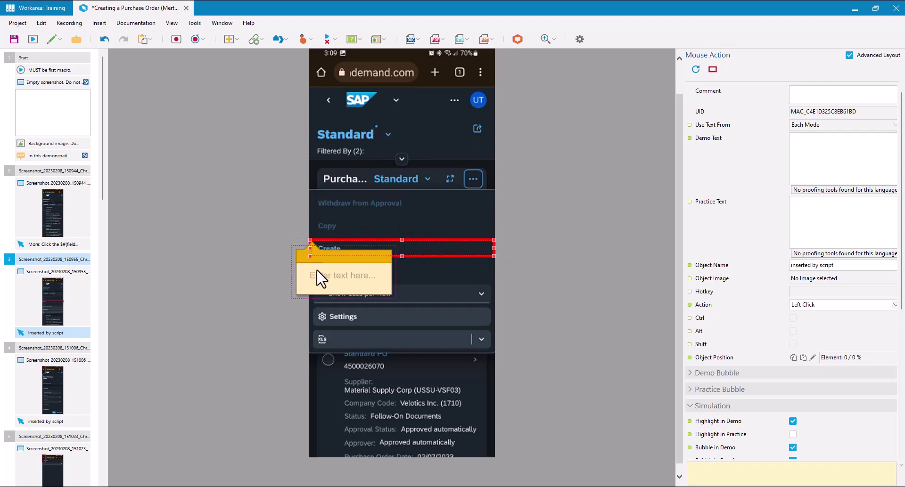
drag(333, 269, 467, 278)
drag(472, 258, 533, 250)
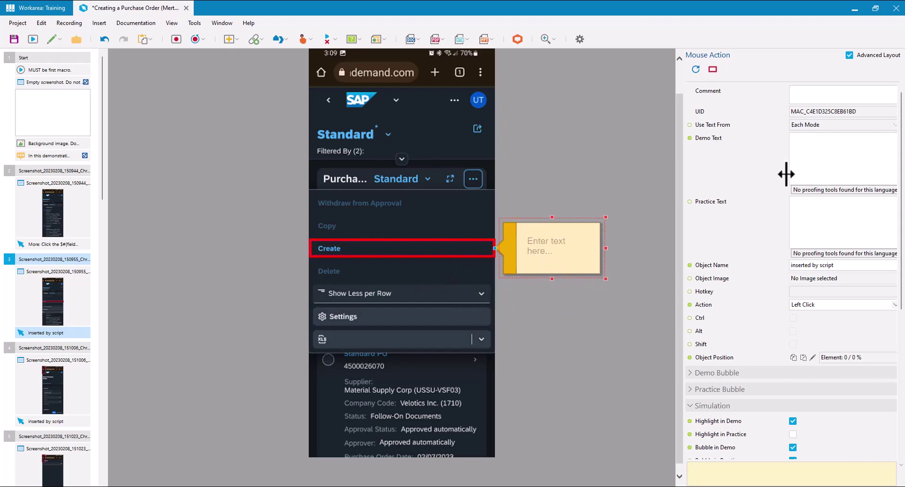